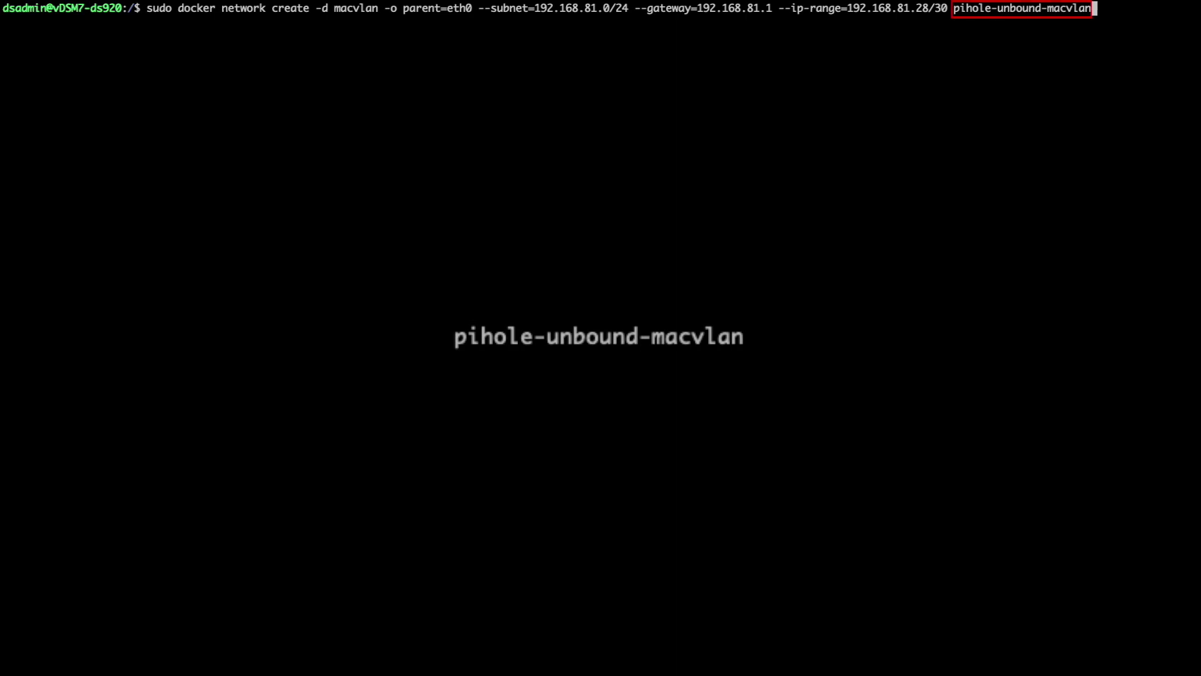
Run the docker network create command for pihole-unbound-macvlan and authenticate with the sudo password.
key("Return")
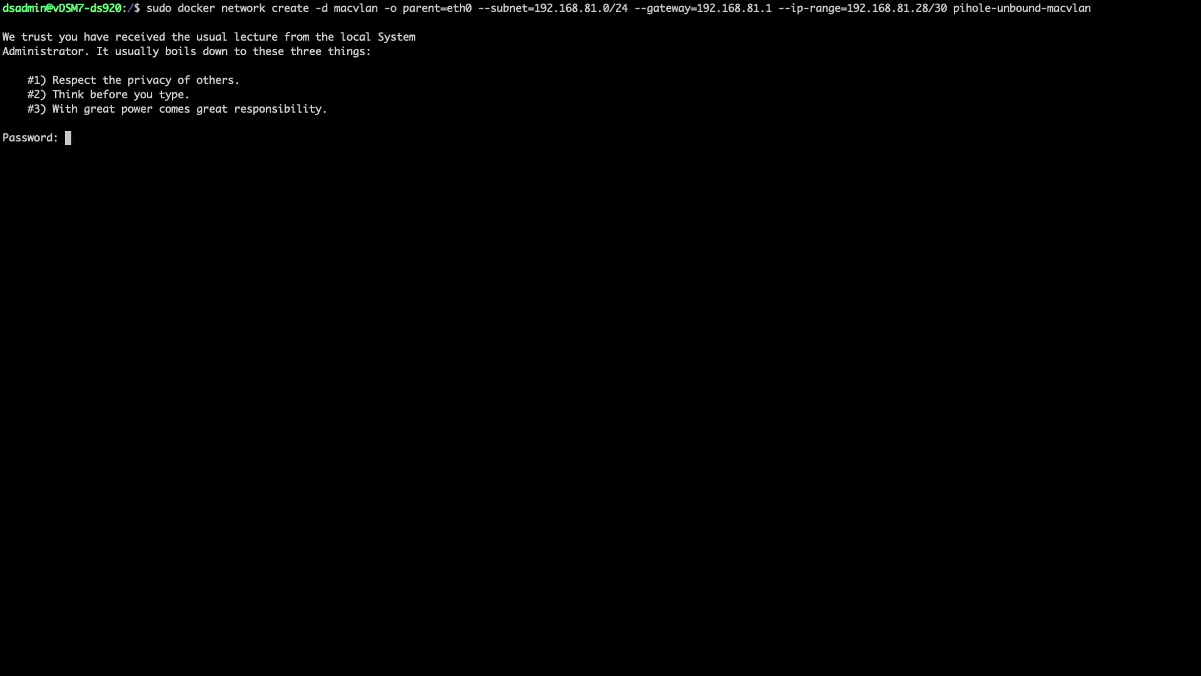
key("Return")
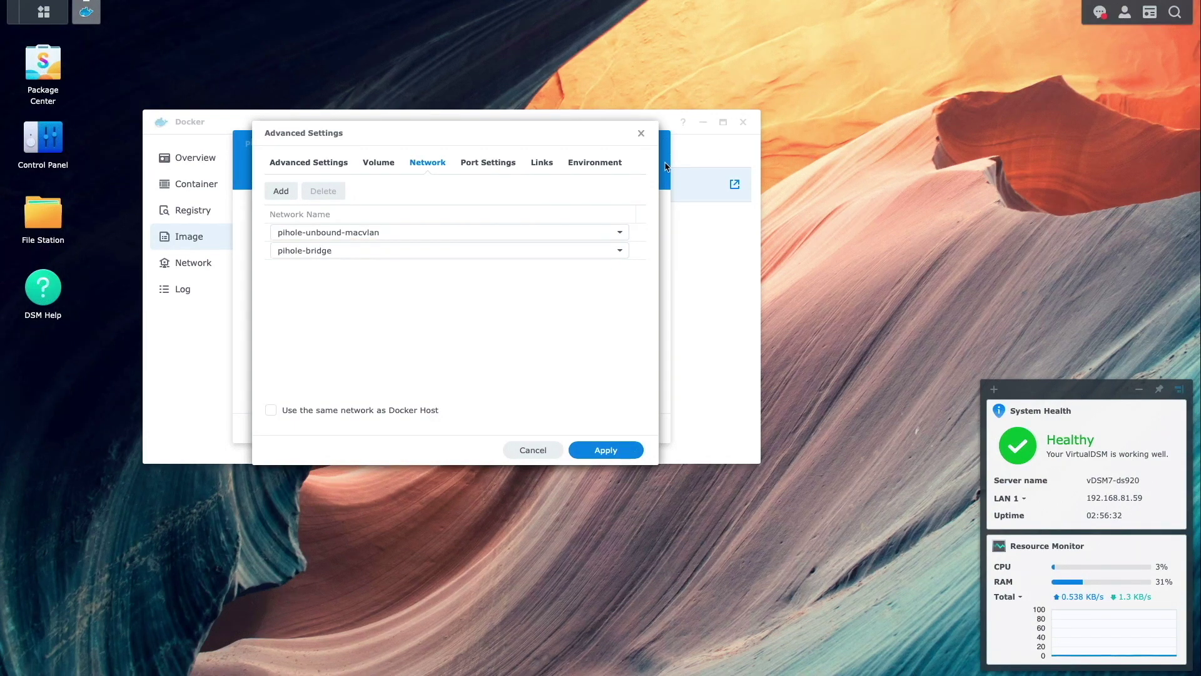
Review the pihole container's environment variables, finish the wizard to start it, and view the container list.
left_click(615, 164)
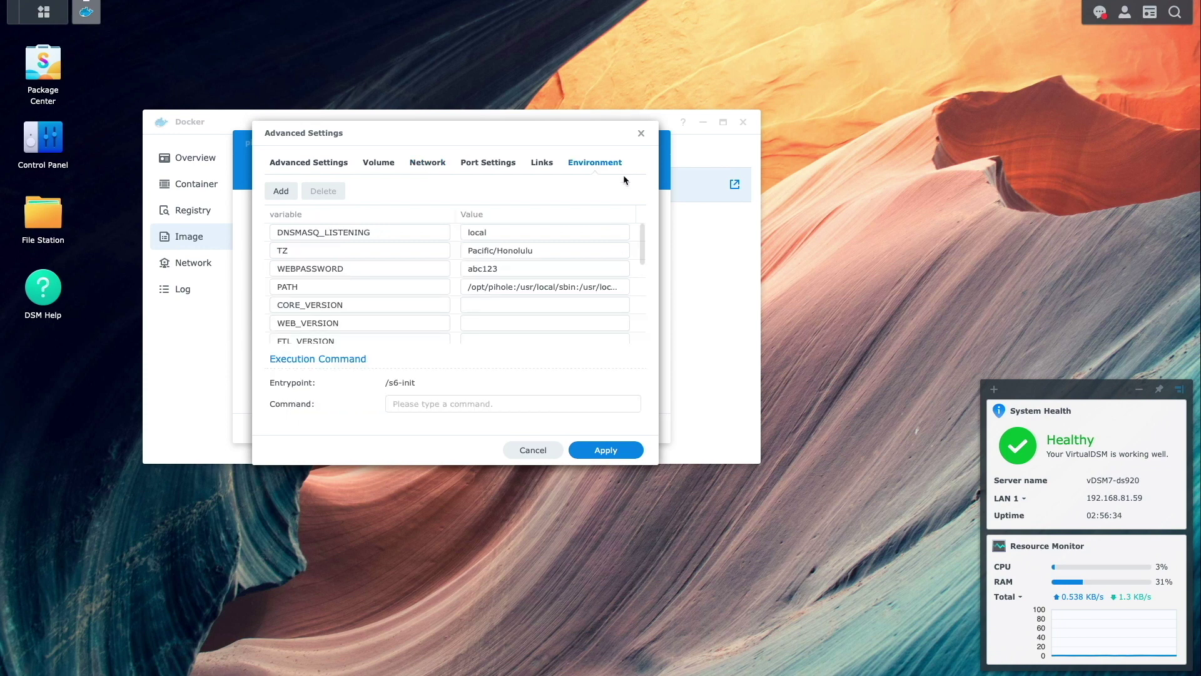
left_click_drag(647, 230, 645, 327)
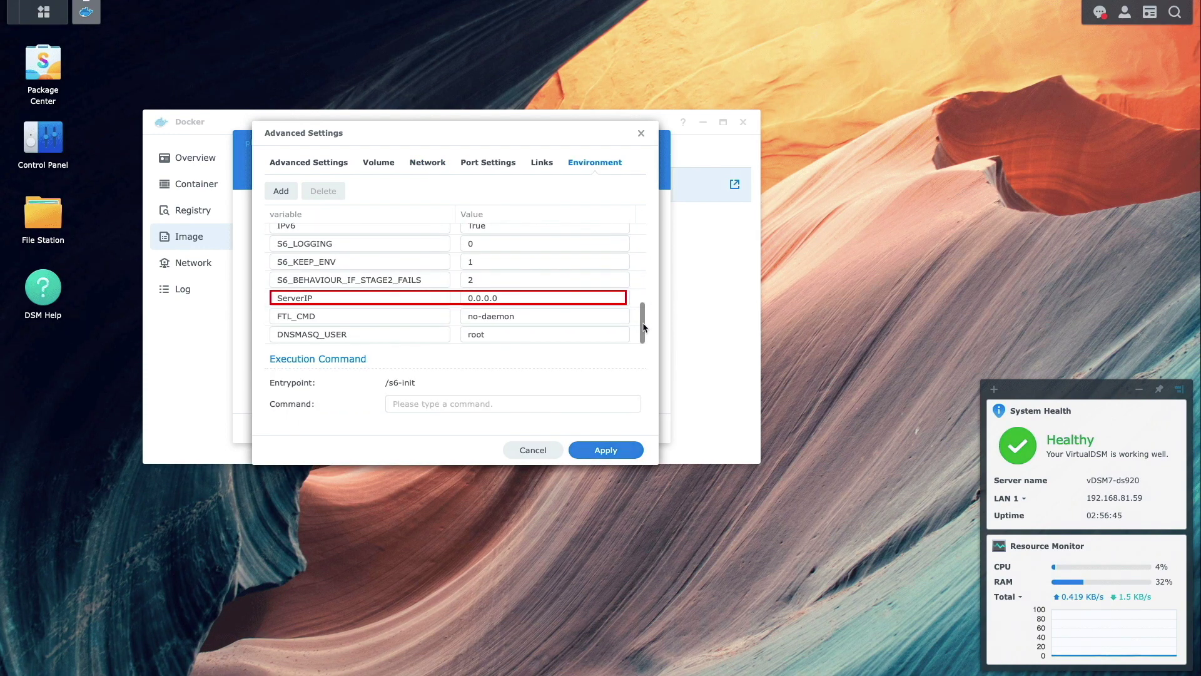
left_click(628, 450)
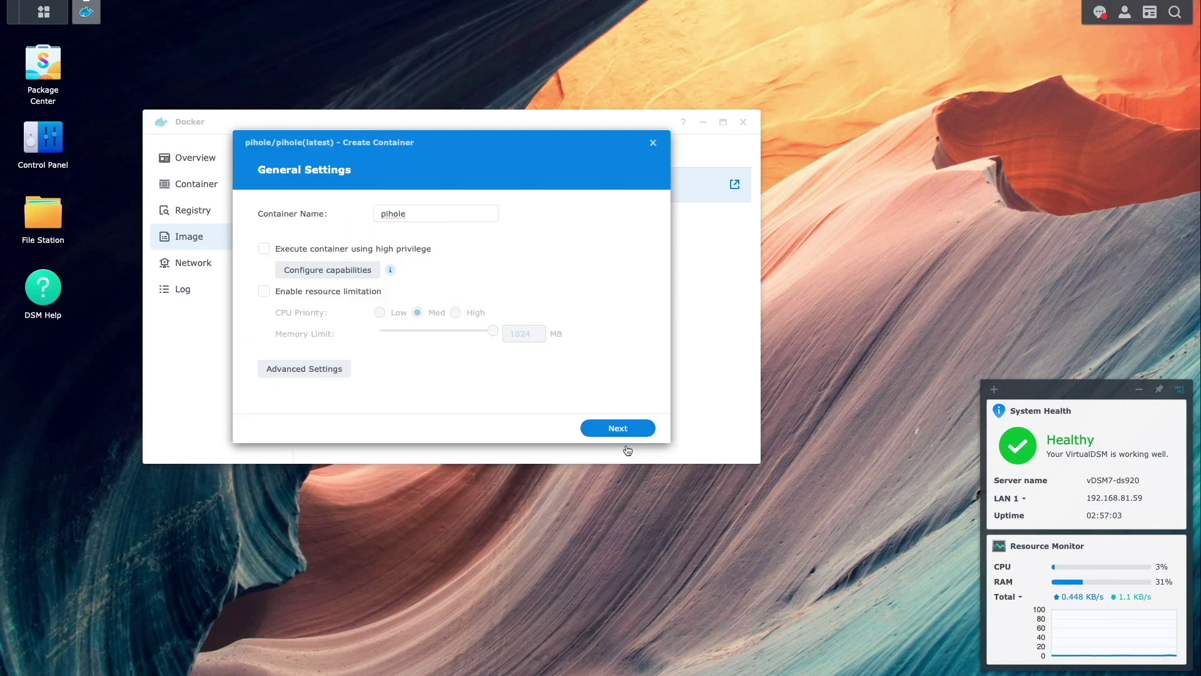
left_click(618, 428)
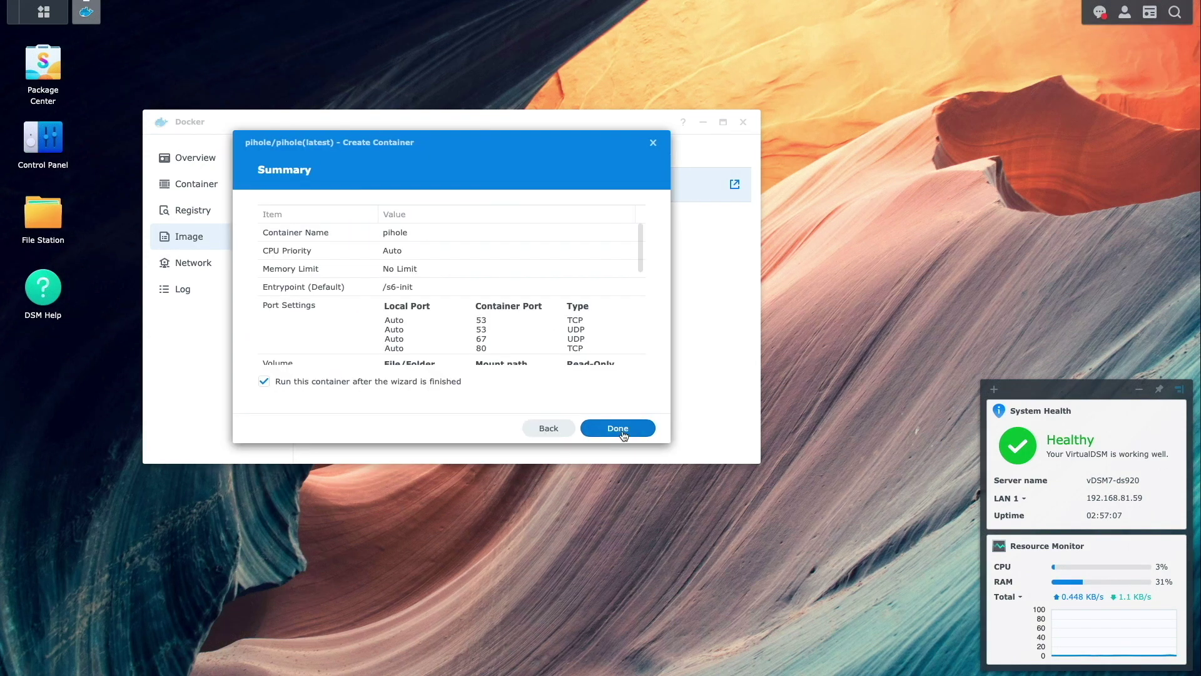
left_click(623, 429)
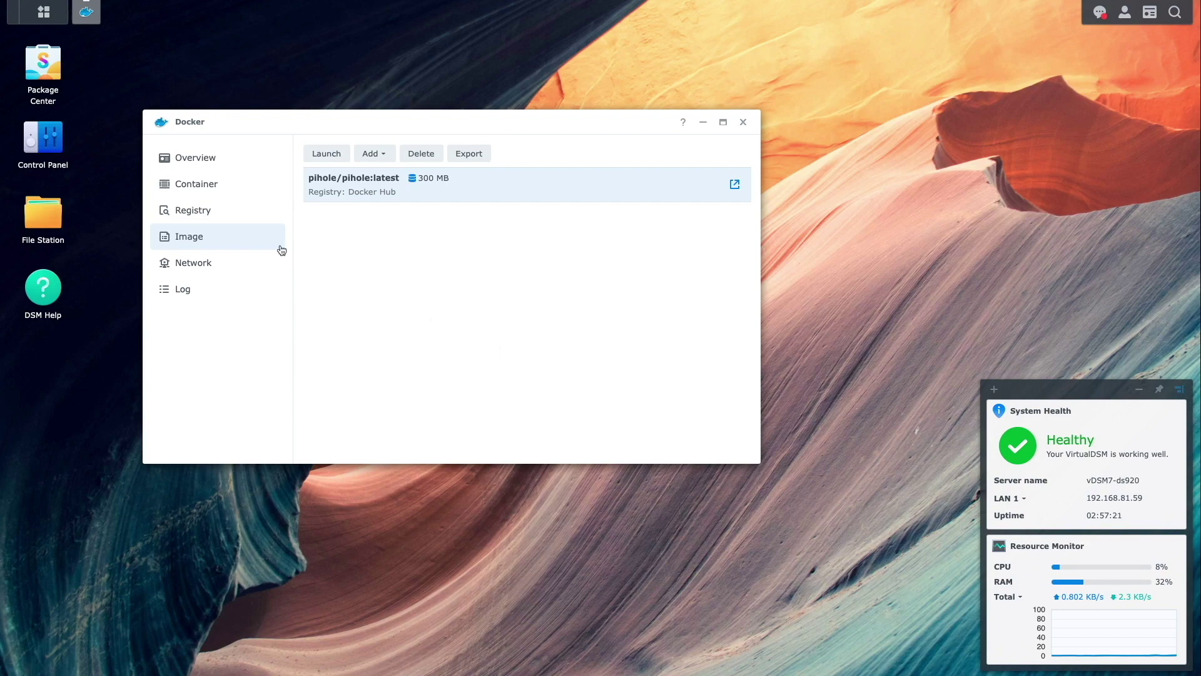
left_click(206, 189)
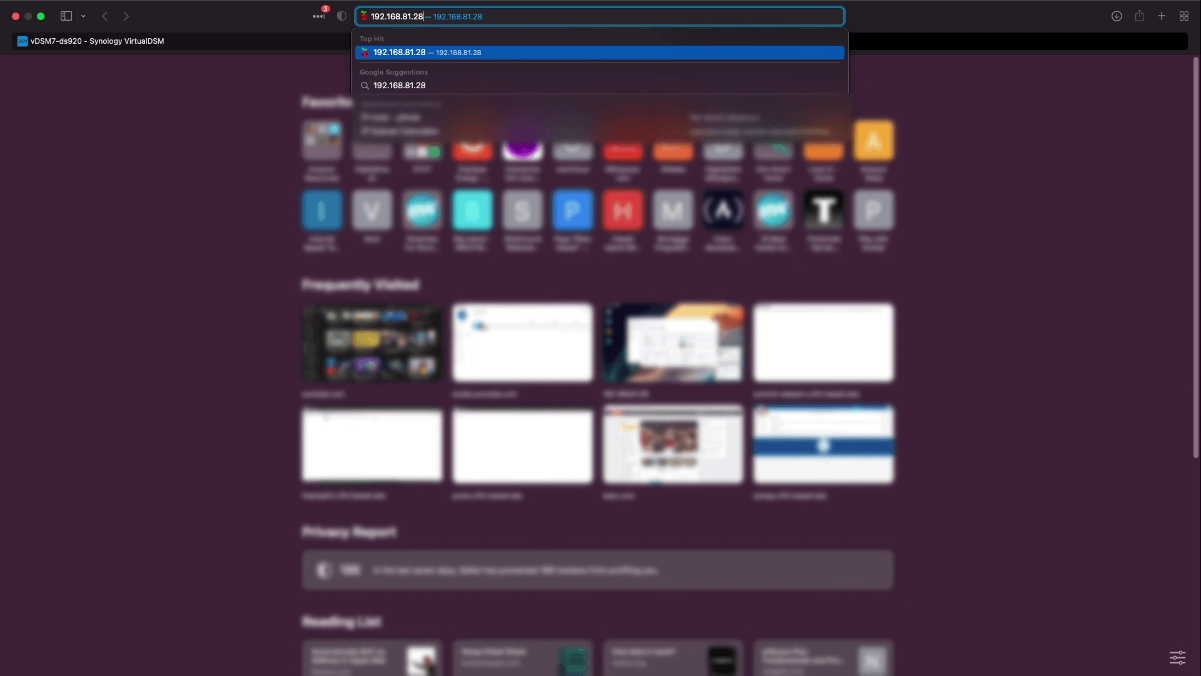
Load 192.168.81.28/admin in Safari to reach the Pi-hole admin page.
type("/admin/index.php")
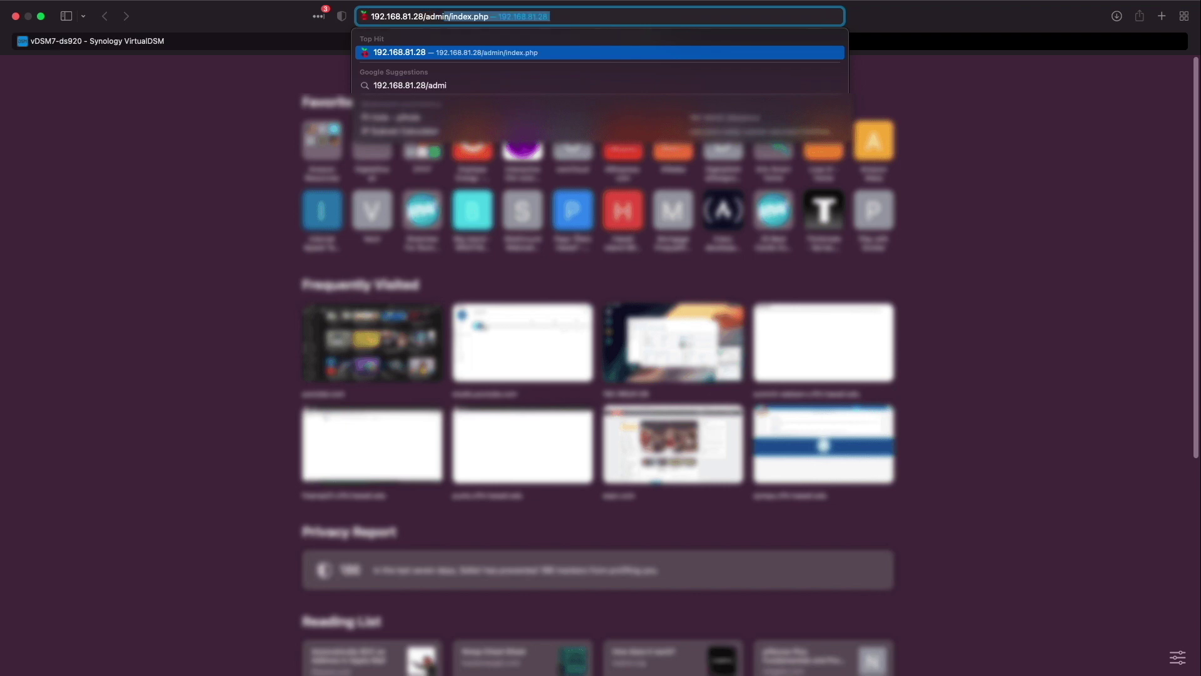
key("Return")
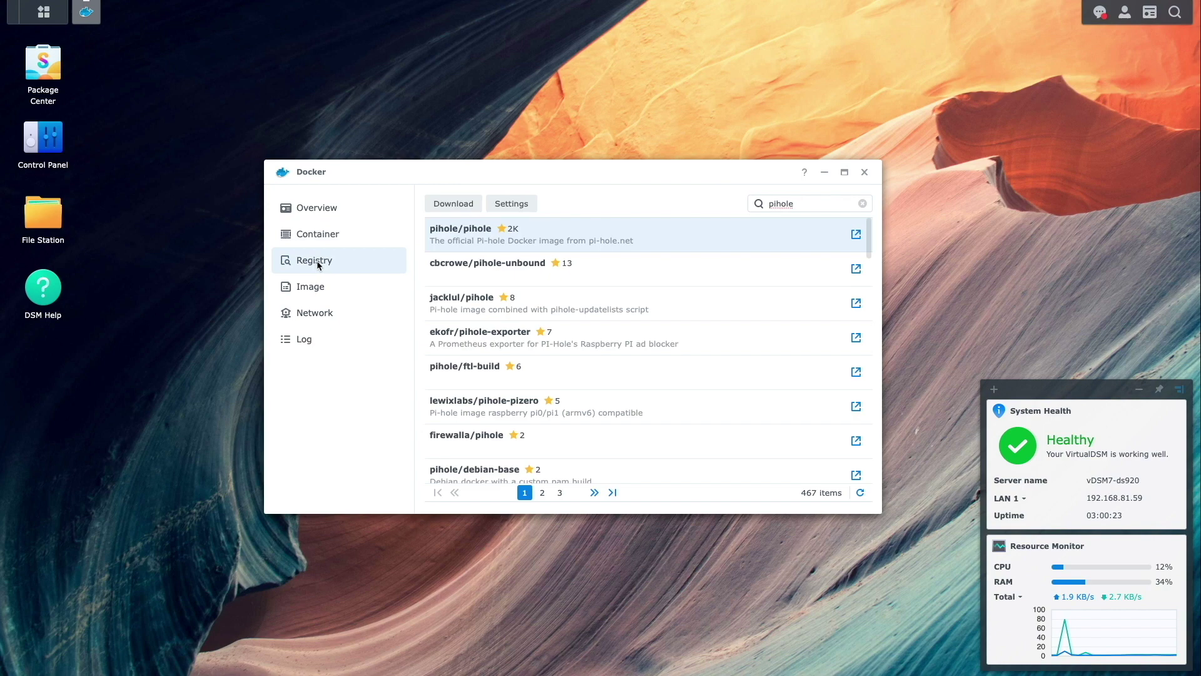
Search the registry for 'unbound' and download the mvance/unbound image with the latest tag.
double_click(806, 197)
type("unbound")
key("Return")
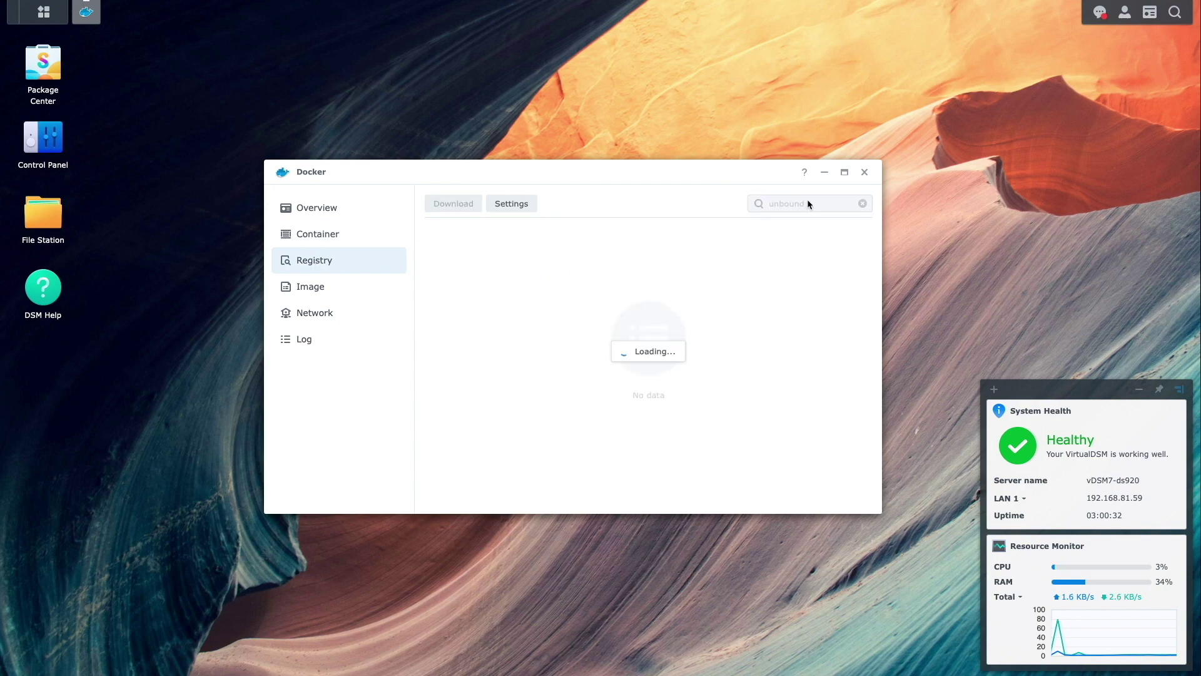
left_click(587, 242)
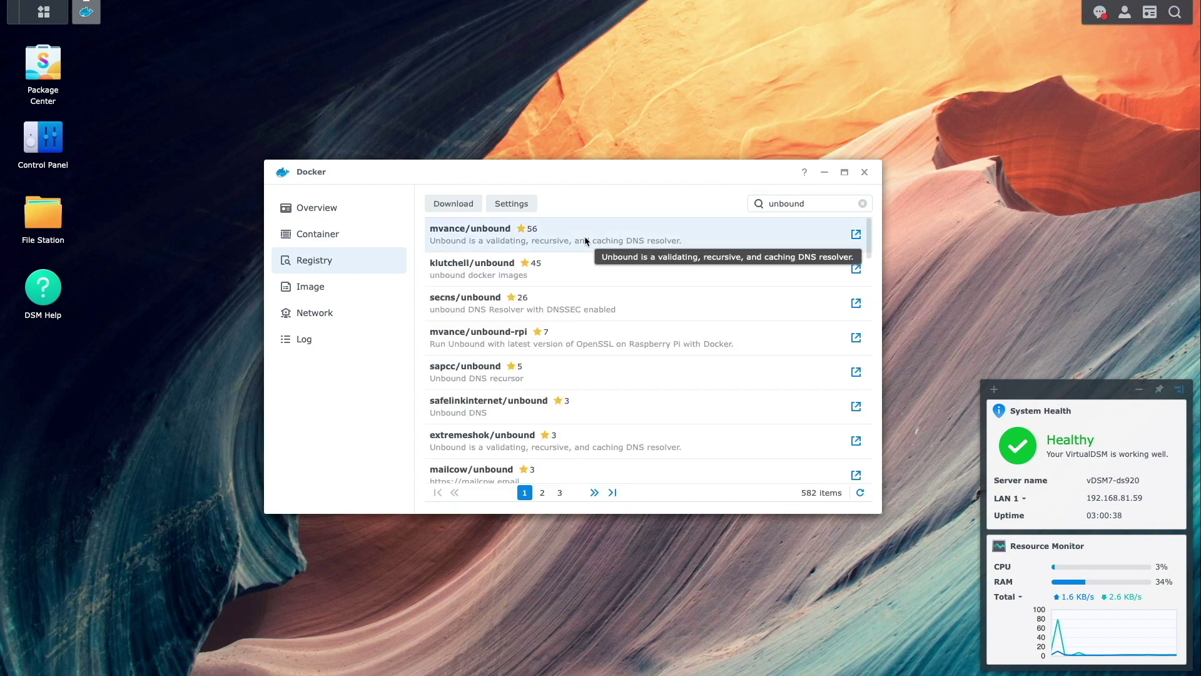
left_click(466, 203)
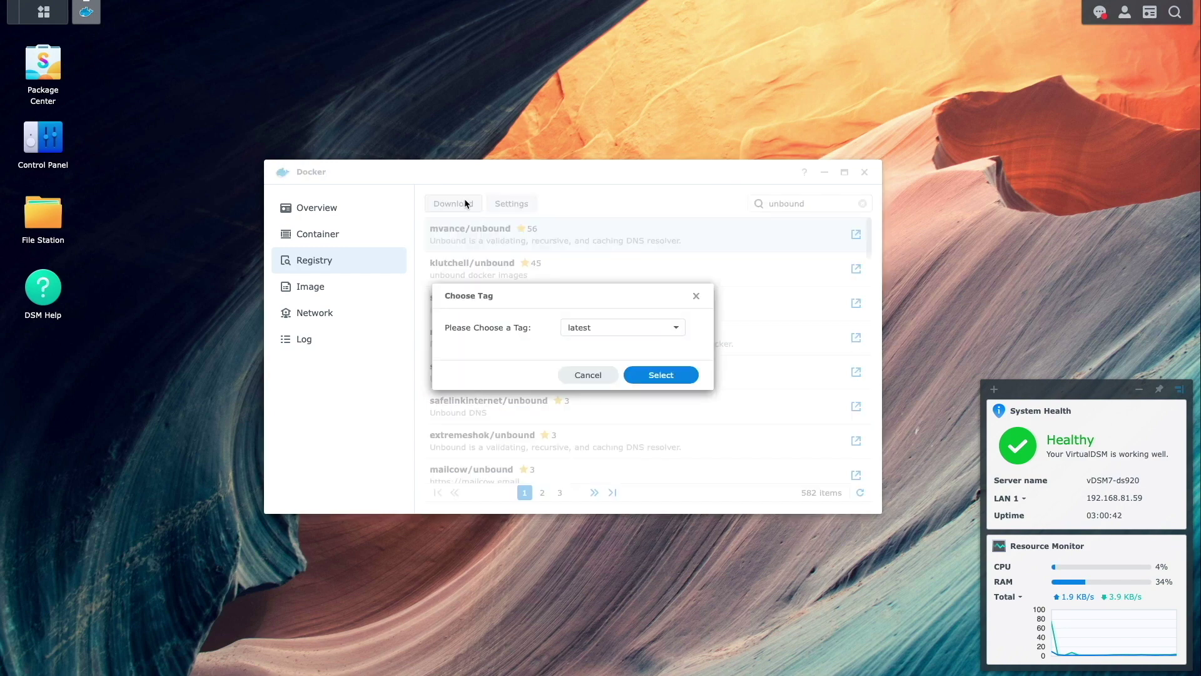
left_click(649, 376)
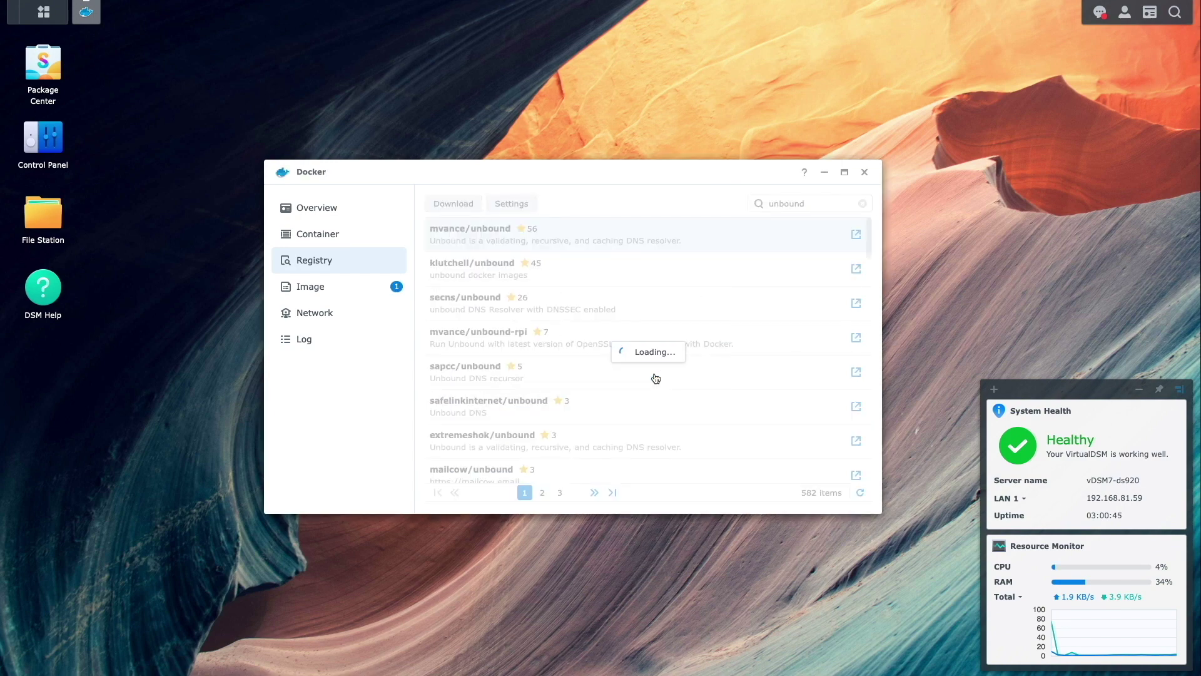
left_click(336, 295)
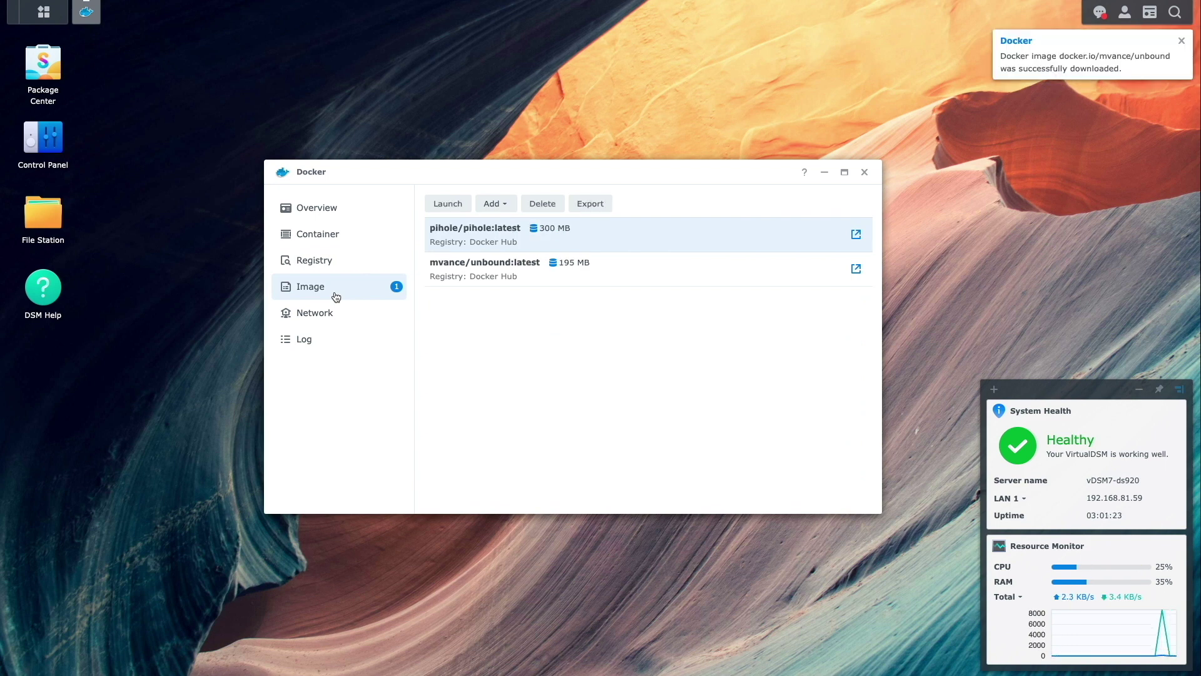
Start a container from the mvance/unbound image and rename it to unbound.
left_click(442, 275)
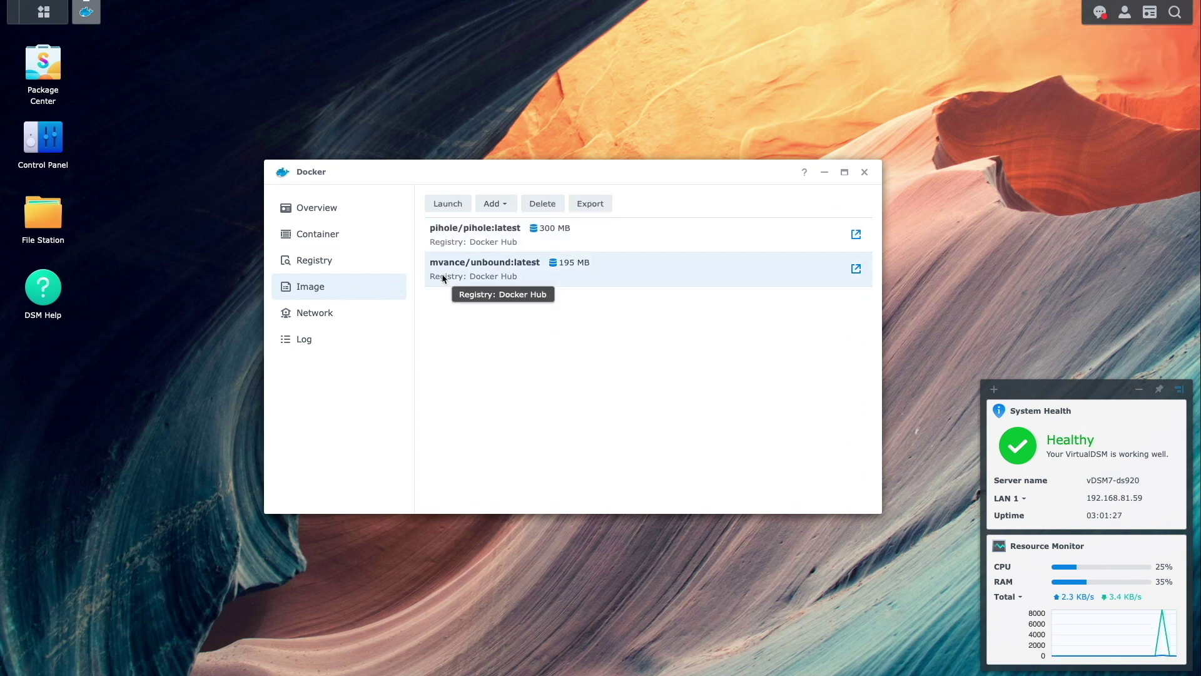
left_click(442, 204)
left_click(592, 263)
key("BackSpace")
key("Home")
key("Delete")
key("Delete")
key("Delete")
key("Delete")
key("Delete")
key("Delete")
key("Delete")
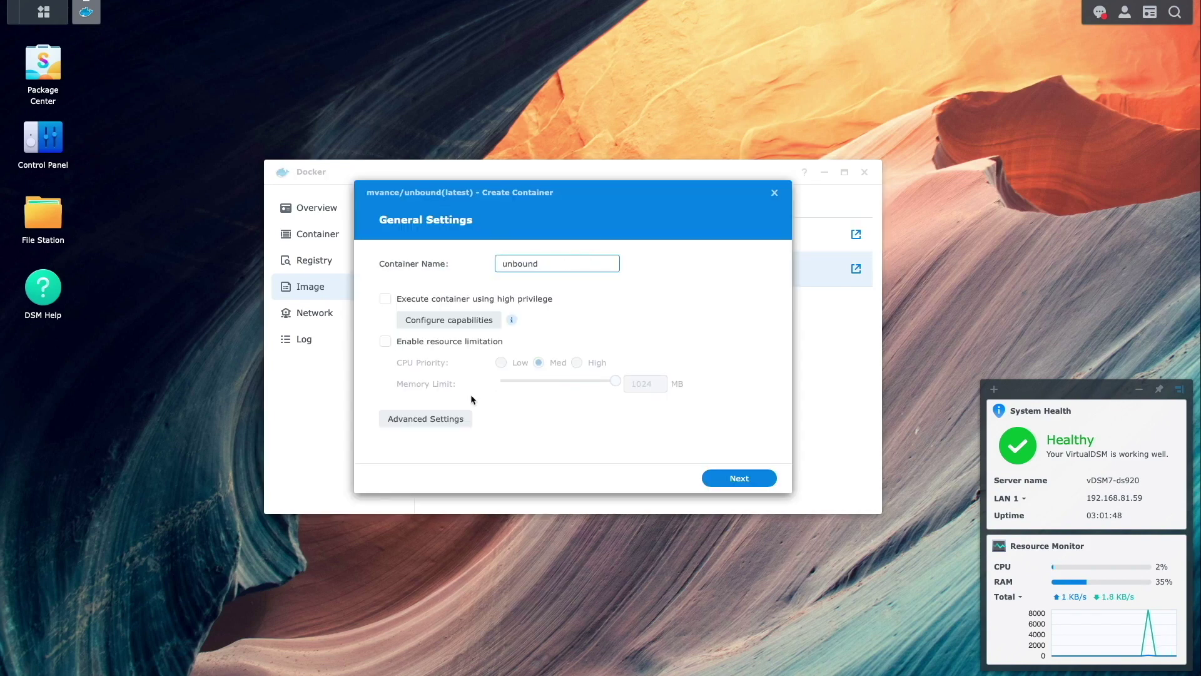
Enable auto-restart and attach only the pihole-unbound-macvlan network, removing bridge.
left_click(457, 418)
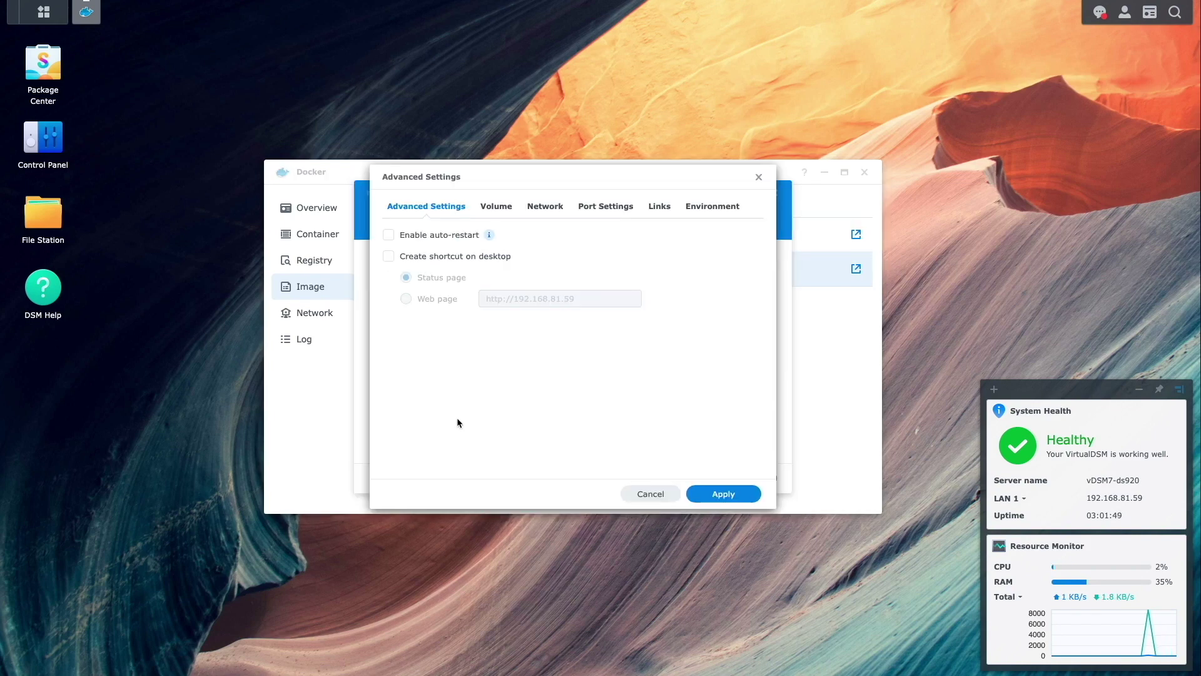
left_click(389, 235)
left_click(545, 208)
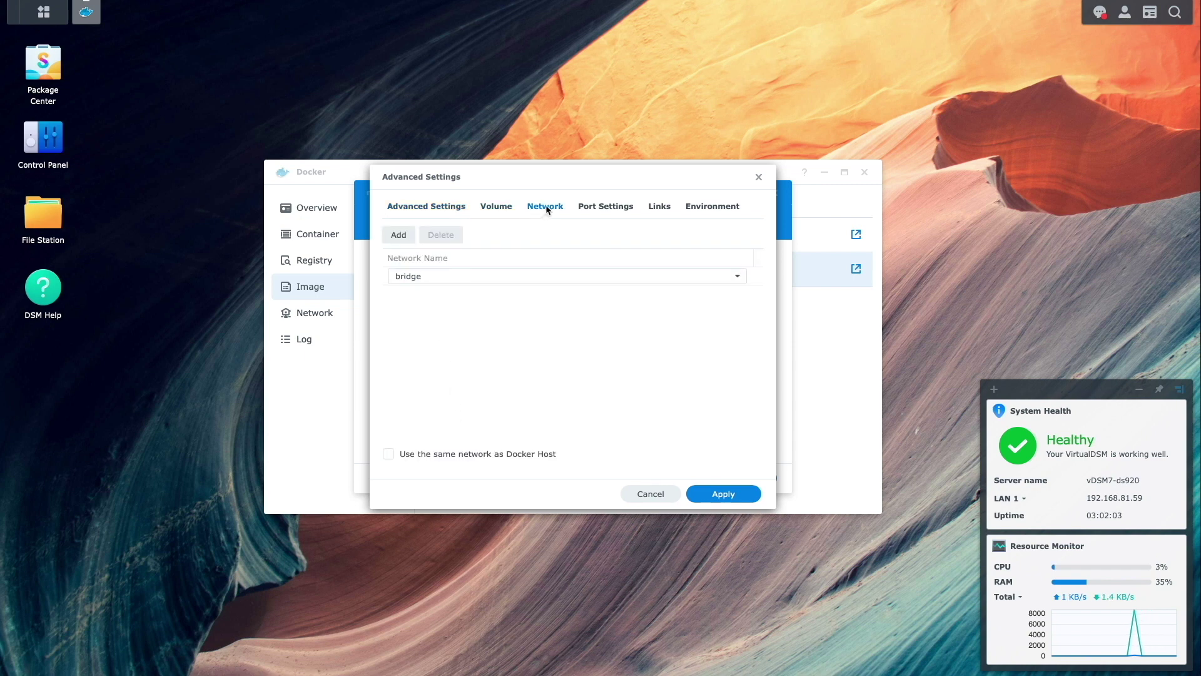
left_click(405, 238)
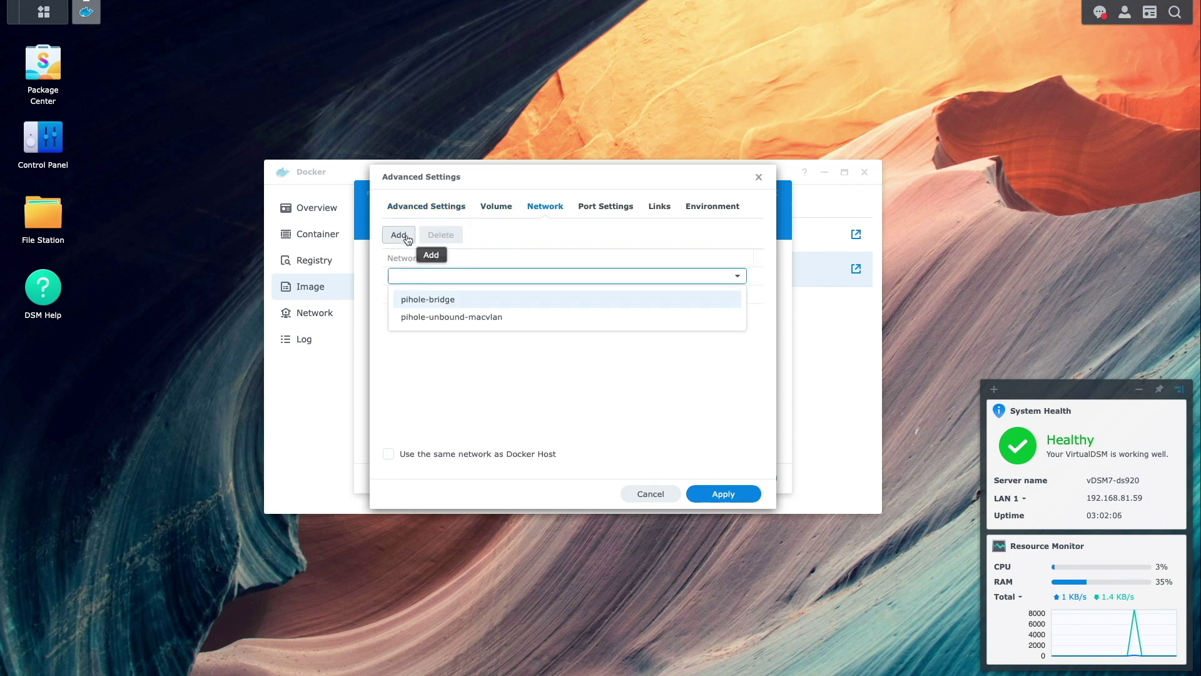
left_click(429, 318)
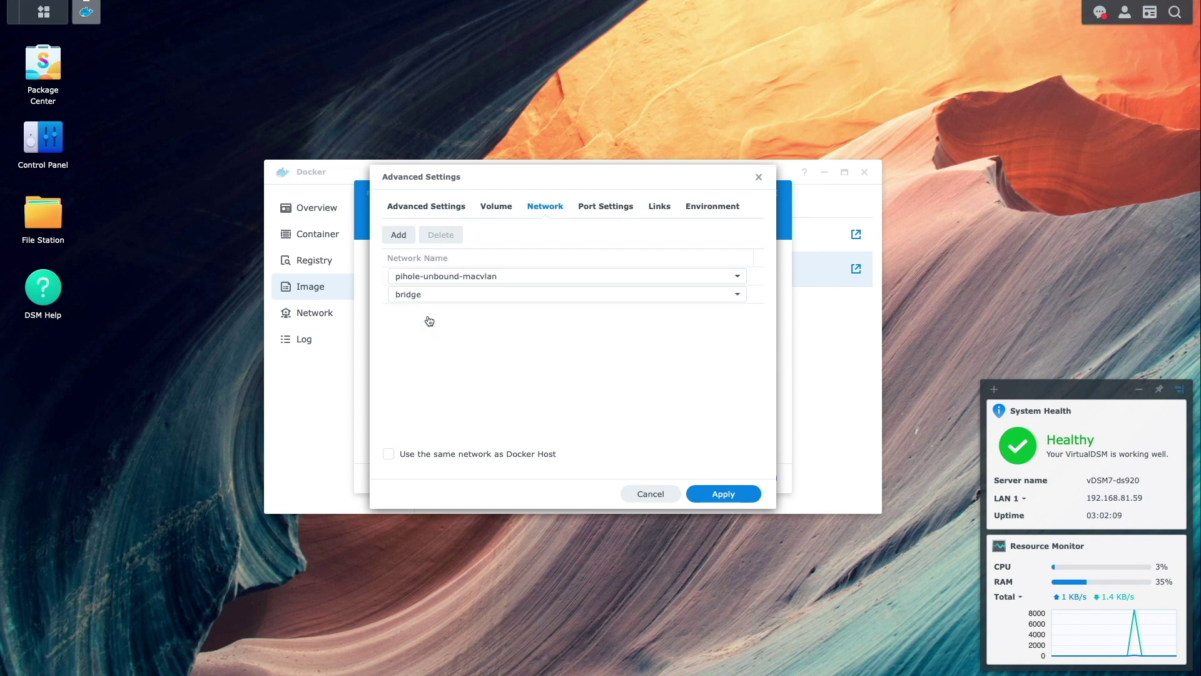
left_click(425, 294)
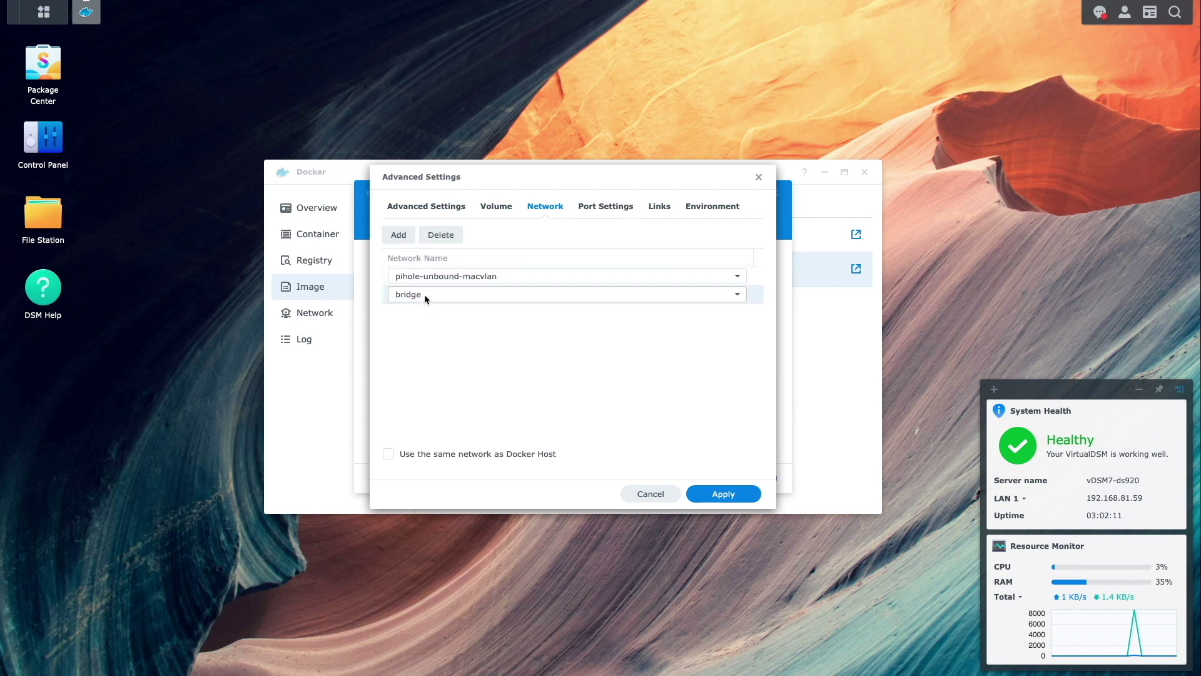
left_click(445, 236)
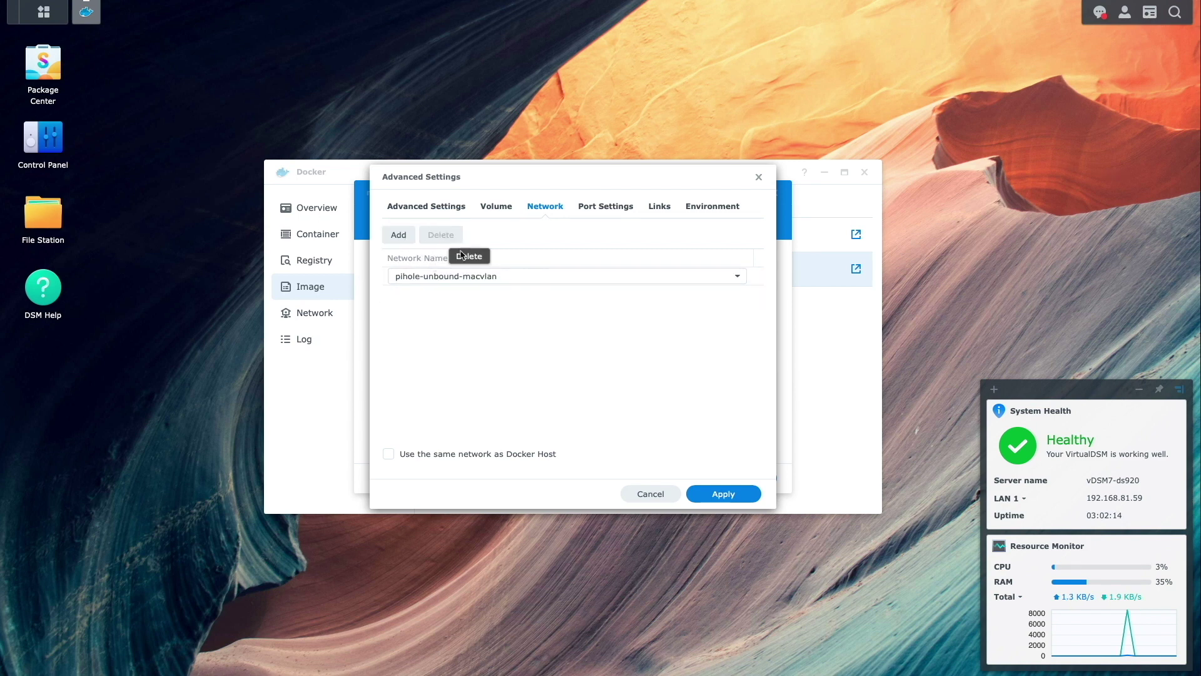
Apply the settings, finish the wizard to start the unbound container, and view the container list.
left_click(724, 493)
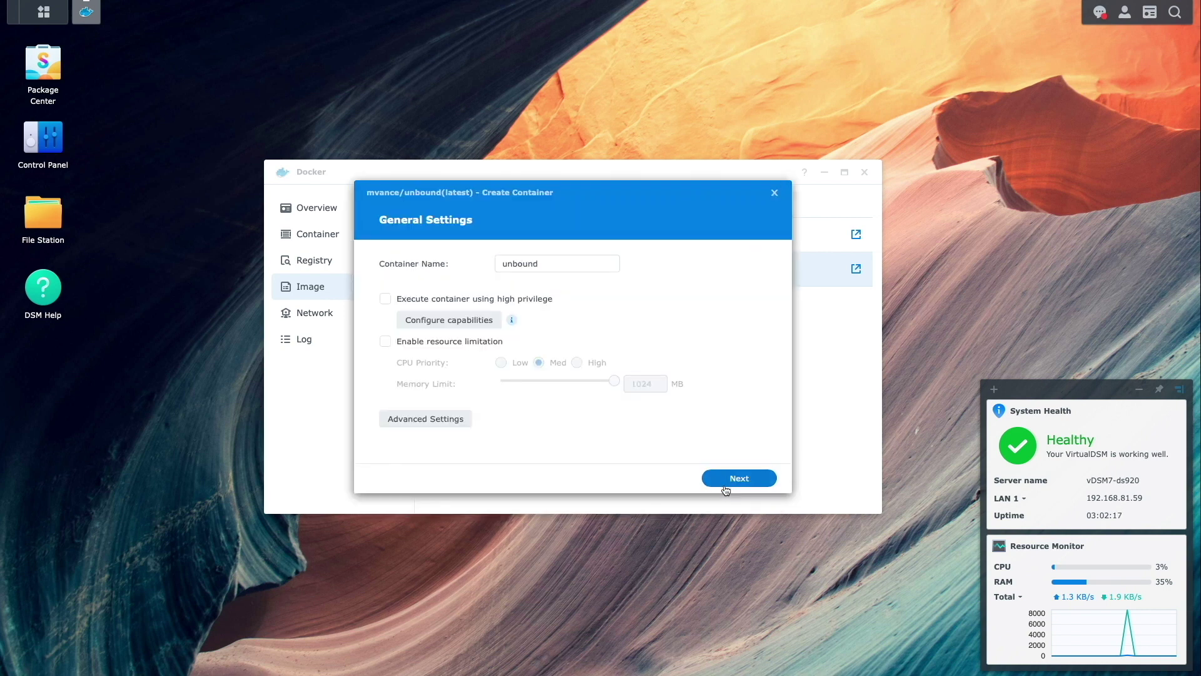
left_click(726, 487)
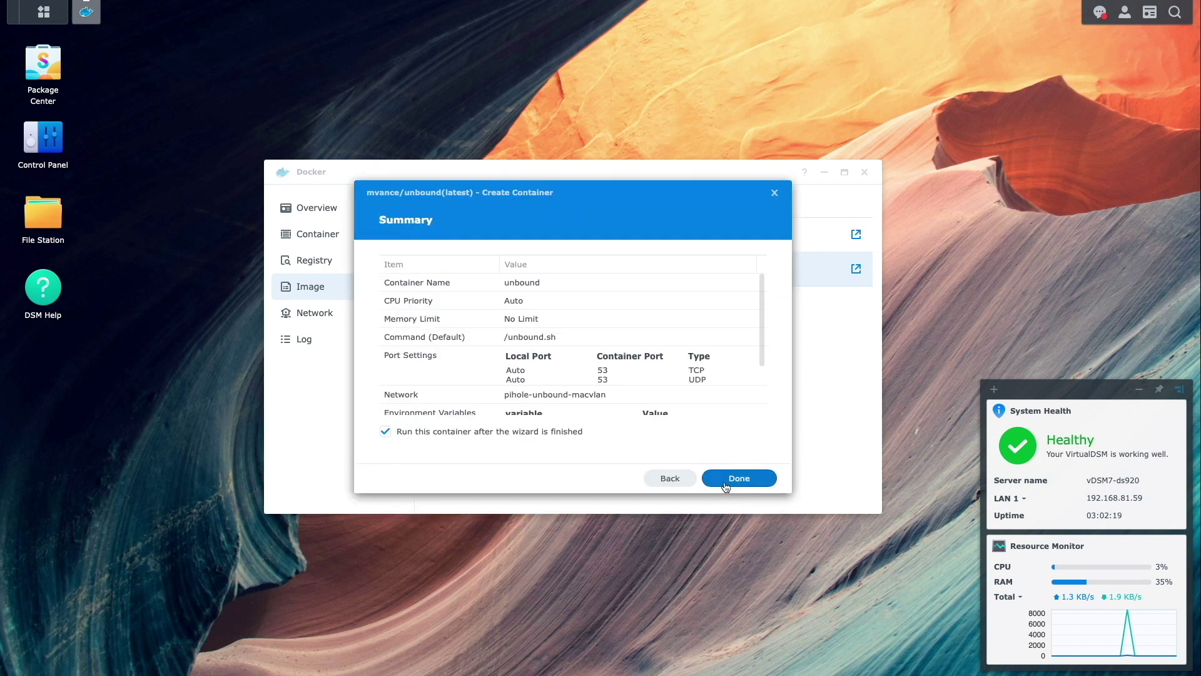
left_click(726, 487)
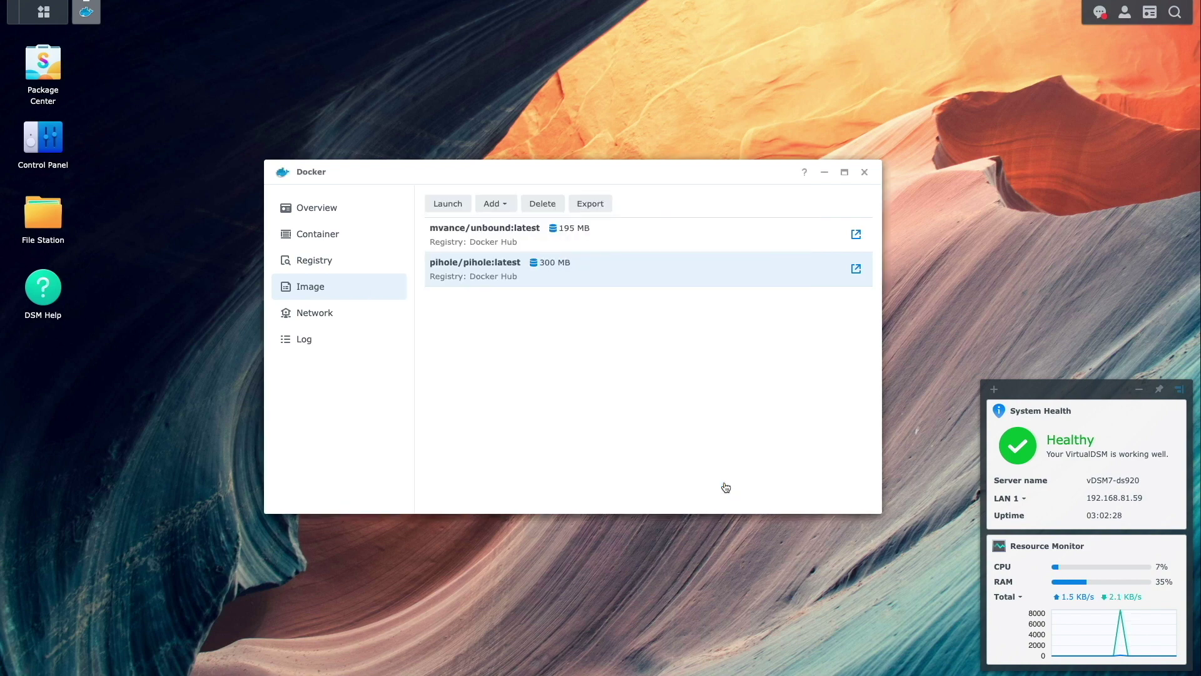
left_click(331, 241)
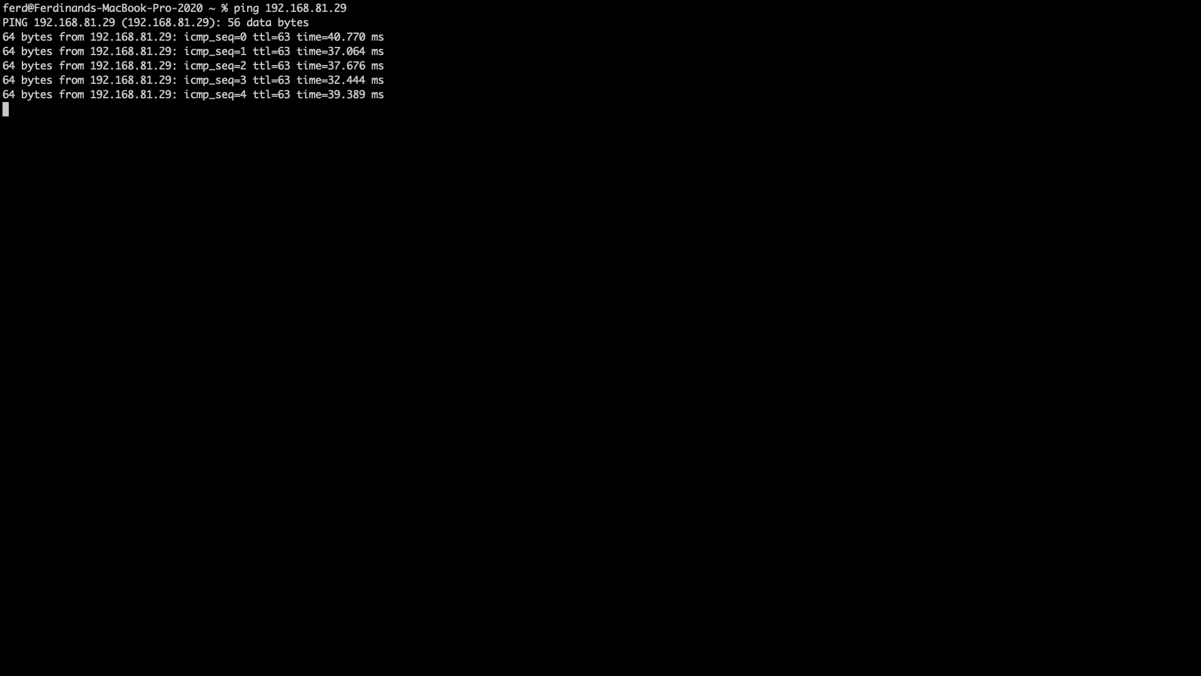
Stop the ping, then in nslookup set server 192.168.81.29 and query youtube.com.
key("ctrl+c")
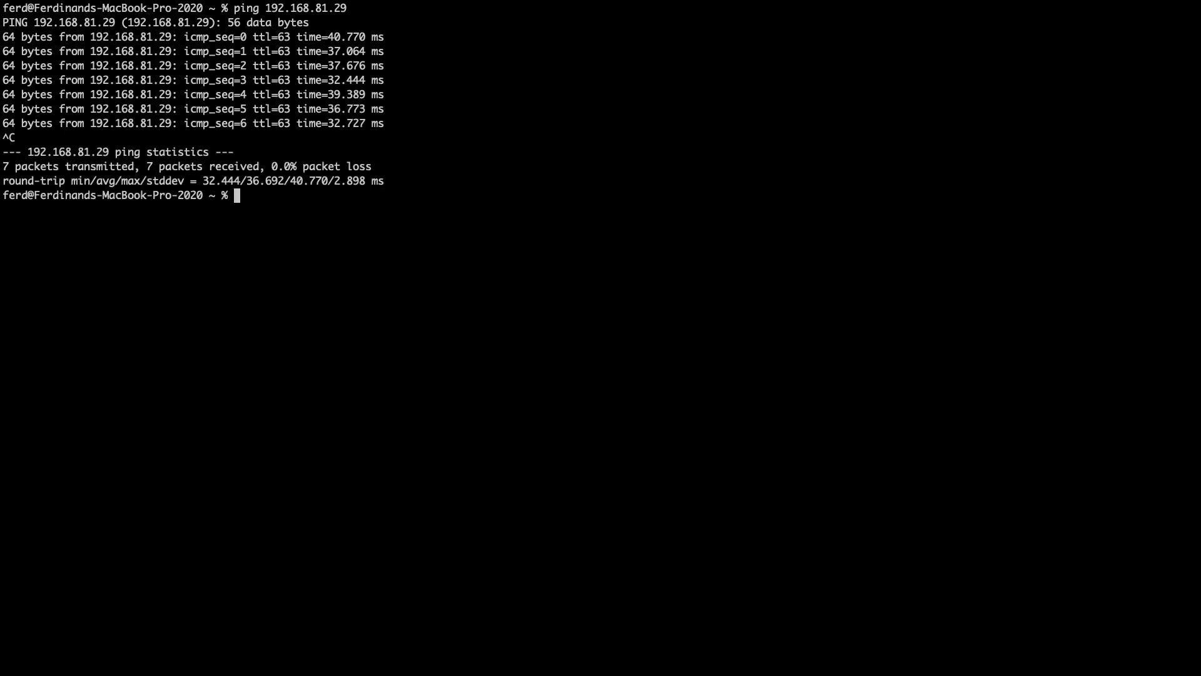
type("nslookup")
key("Return")
type("server 192.168.81.")
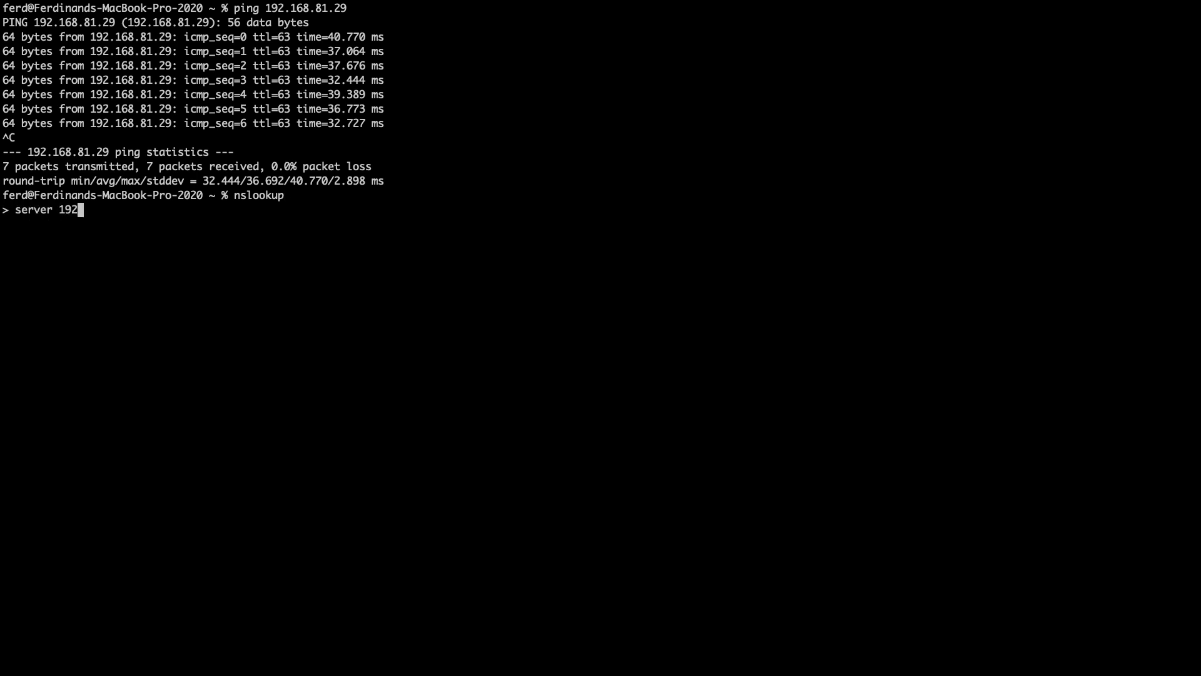
type("29")
key("Return")
type("youtube.co")
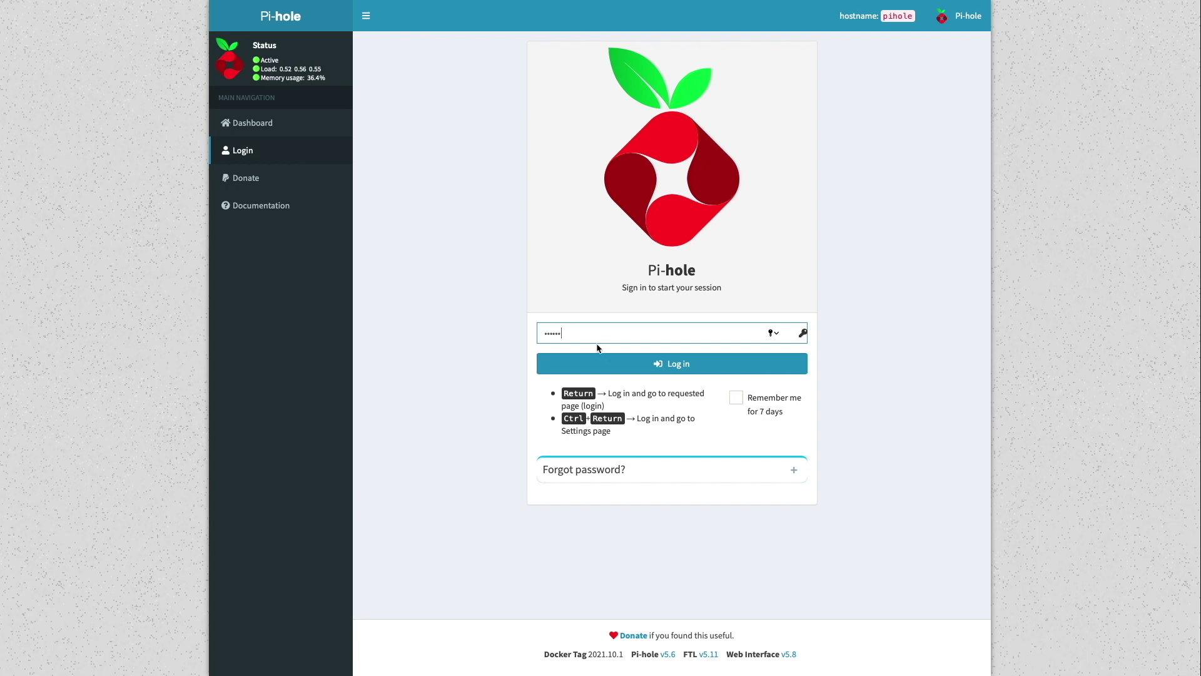
Log in to Pi-hole and open the DNS settings.
left_click(614, 361)
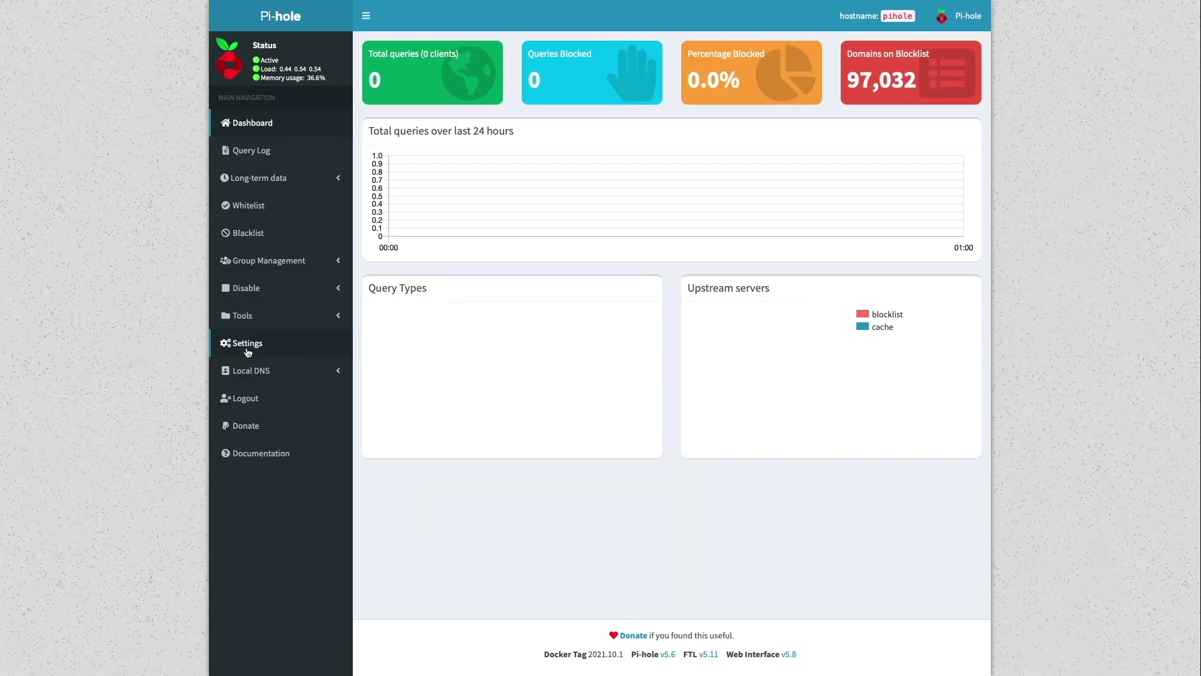
left_click(247, 350)
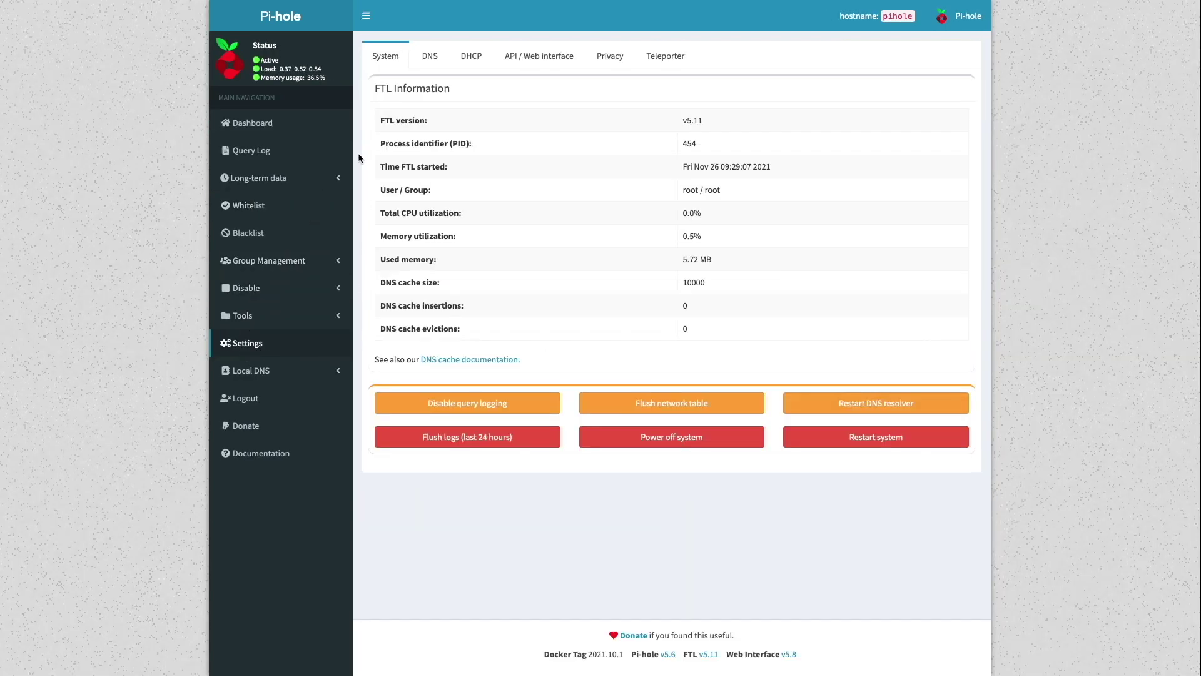
left_click(430, 57)
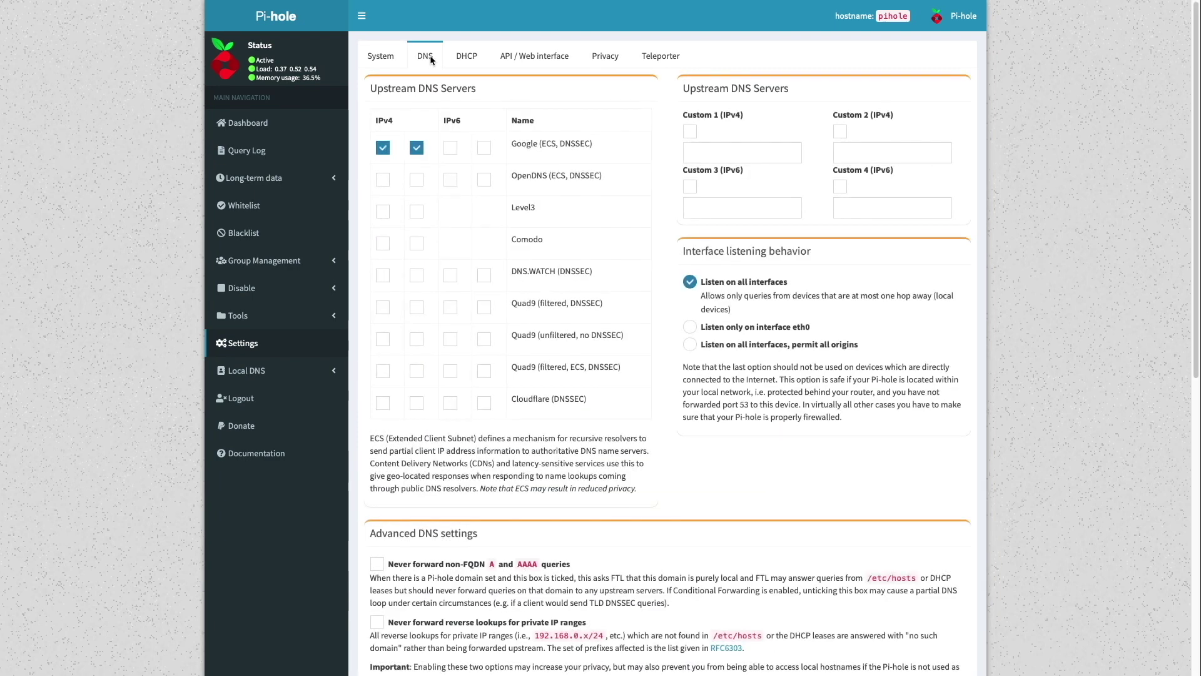
Untick both Google IPv4 upstreams, set Custom 1 (IPv4) to 192.168.81.29, and save.
left_click(384, 148)
left_click(416, 148)
left_click(689, 132)
left_click(700, 153)
type("192.168.")
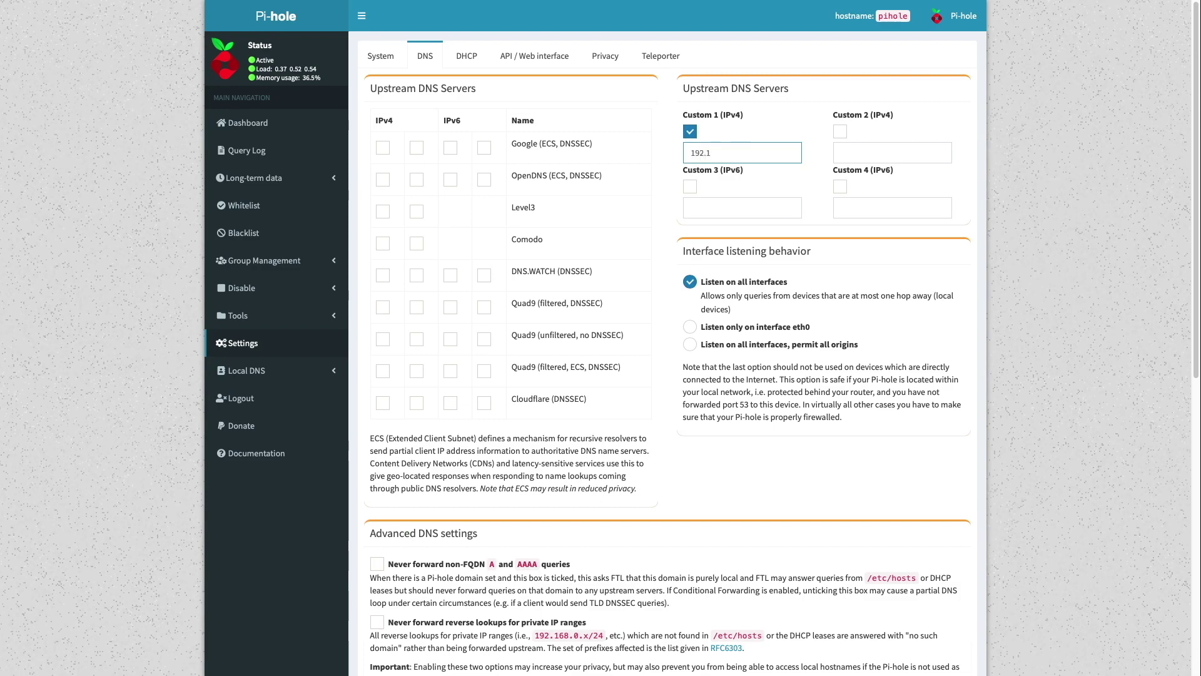
type("1.100")
scroll(878, 389, "down", 8)
left_click(966, 587)
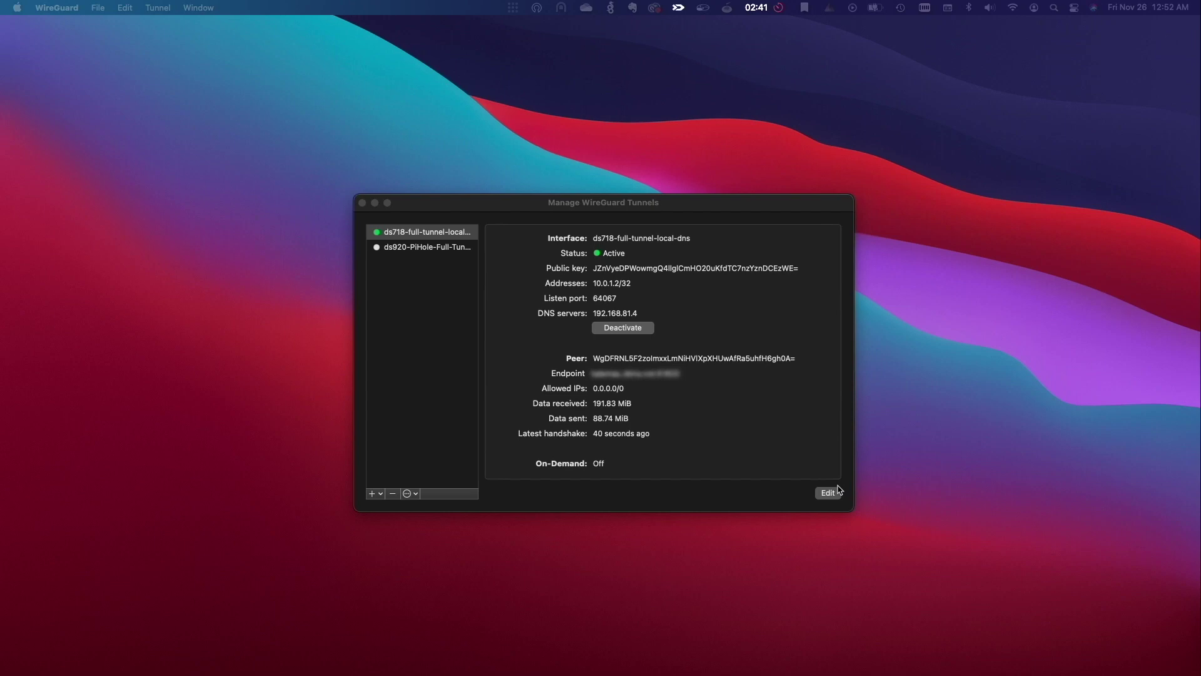
Edit the ds718-full-tunnel-local-dns tunnel's DNS to 192.168.81.28 and save it.
left_click(836, 496)
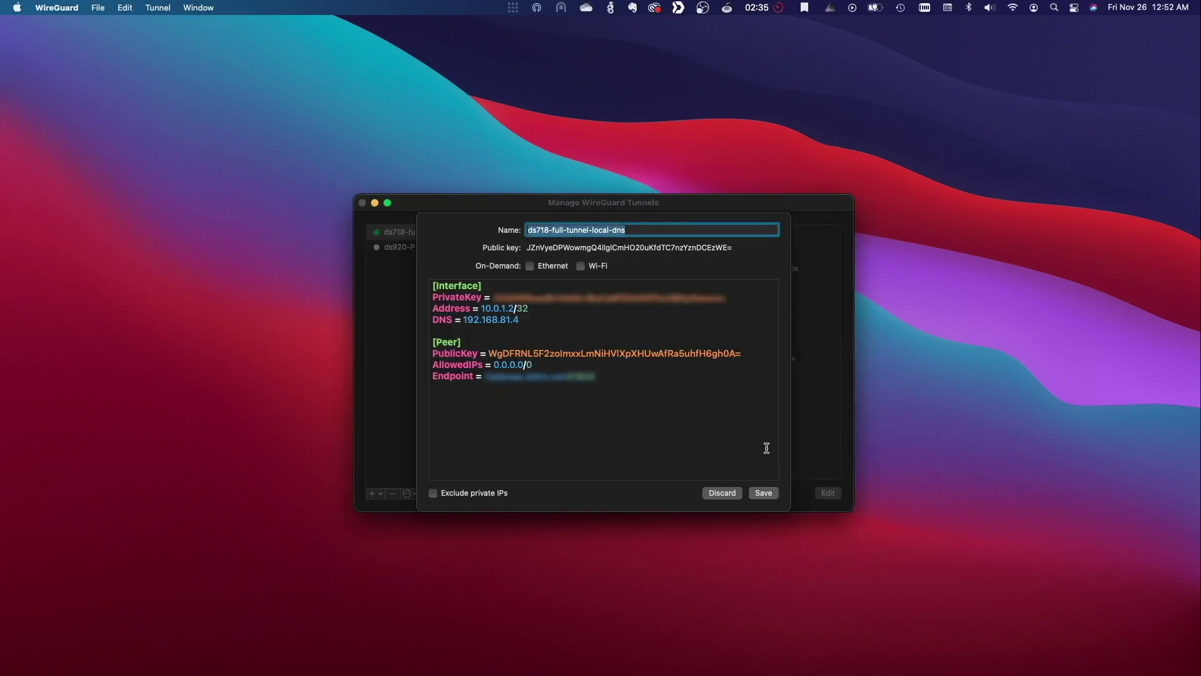
left_click(539, 319)
key("BackSpace")
type("28")
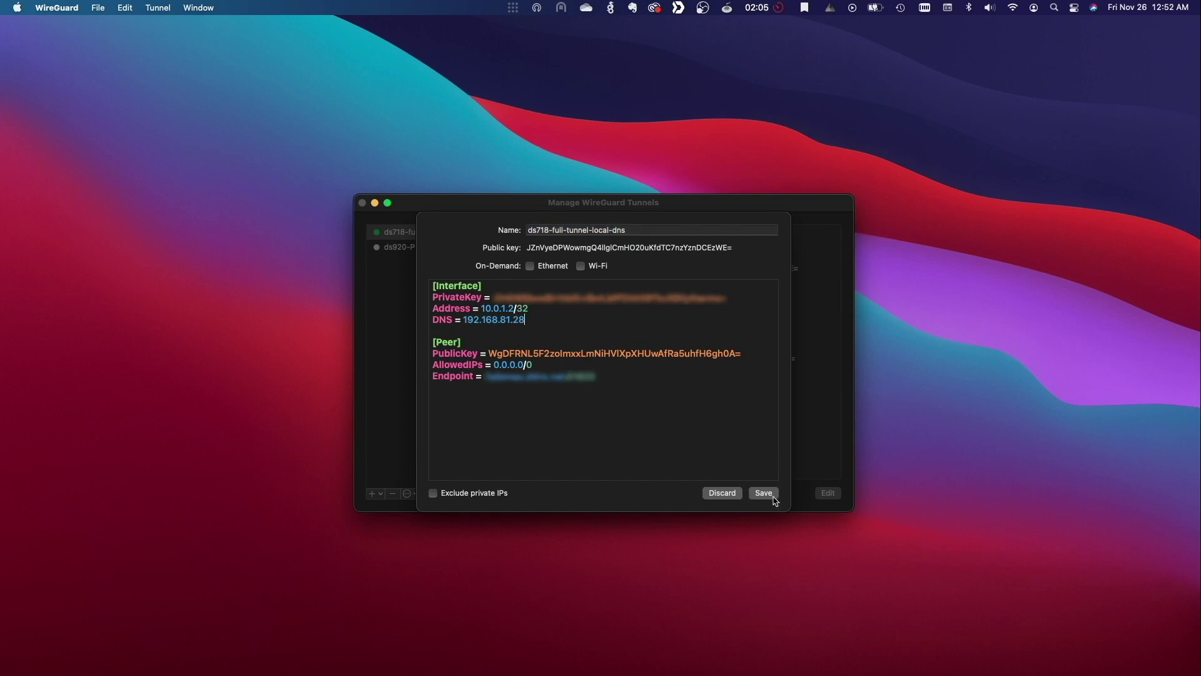
left_click(764, 493)
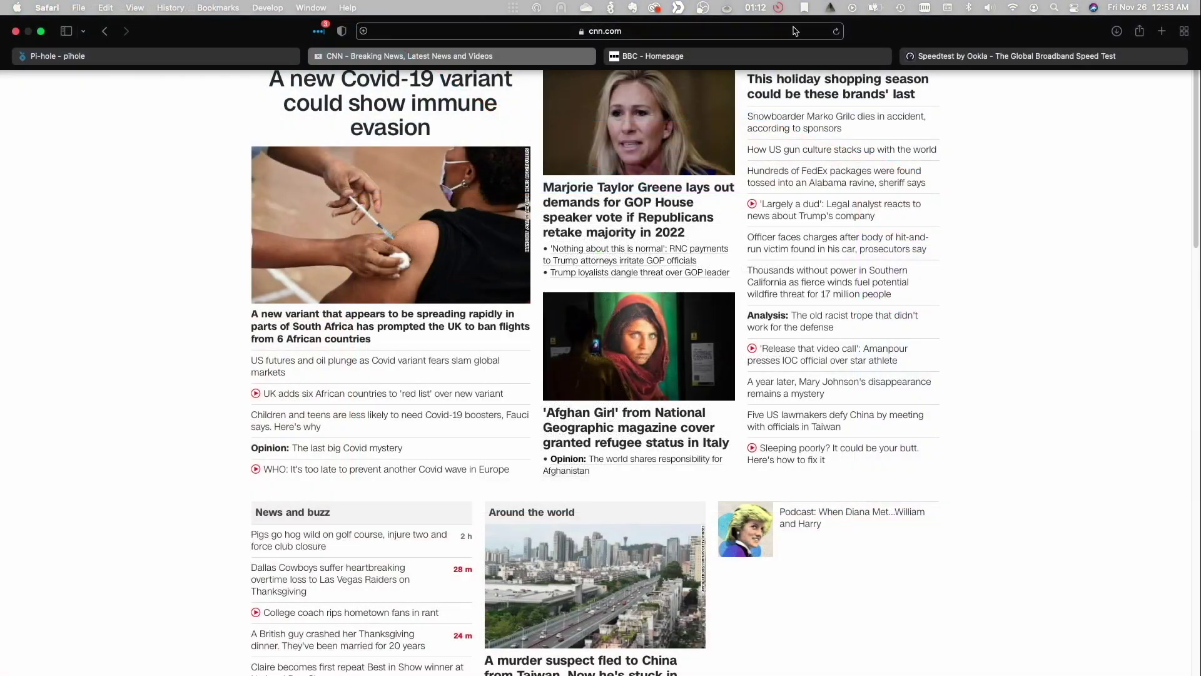
Reload the CNN, BBC and Speedtest tabs in turn.
left_click(838, 32)
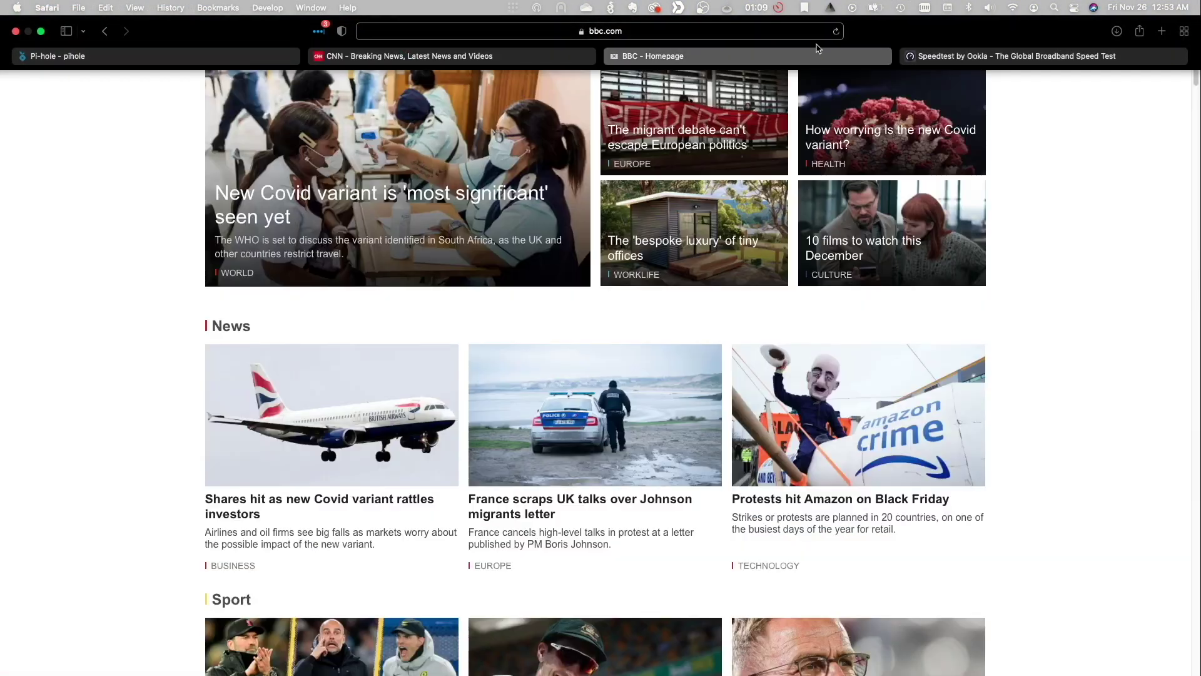
left_click(836, 31)
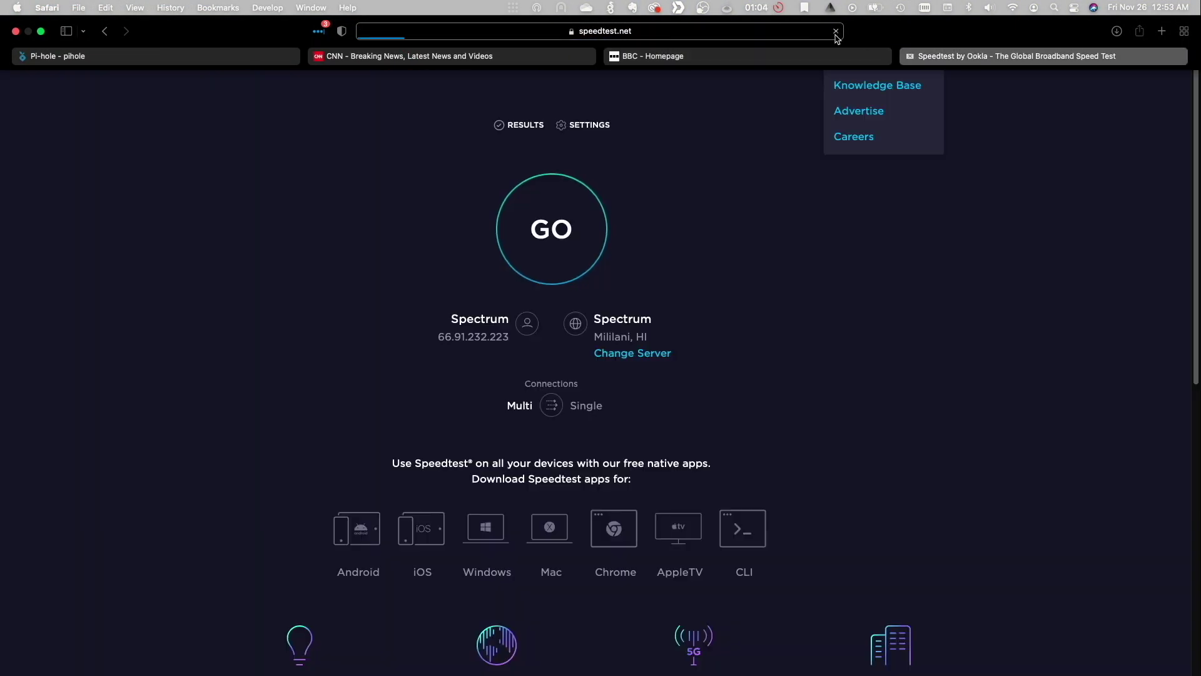
left_click(836, 32)
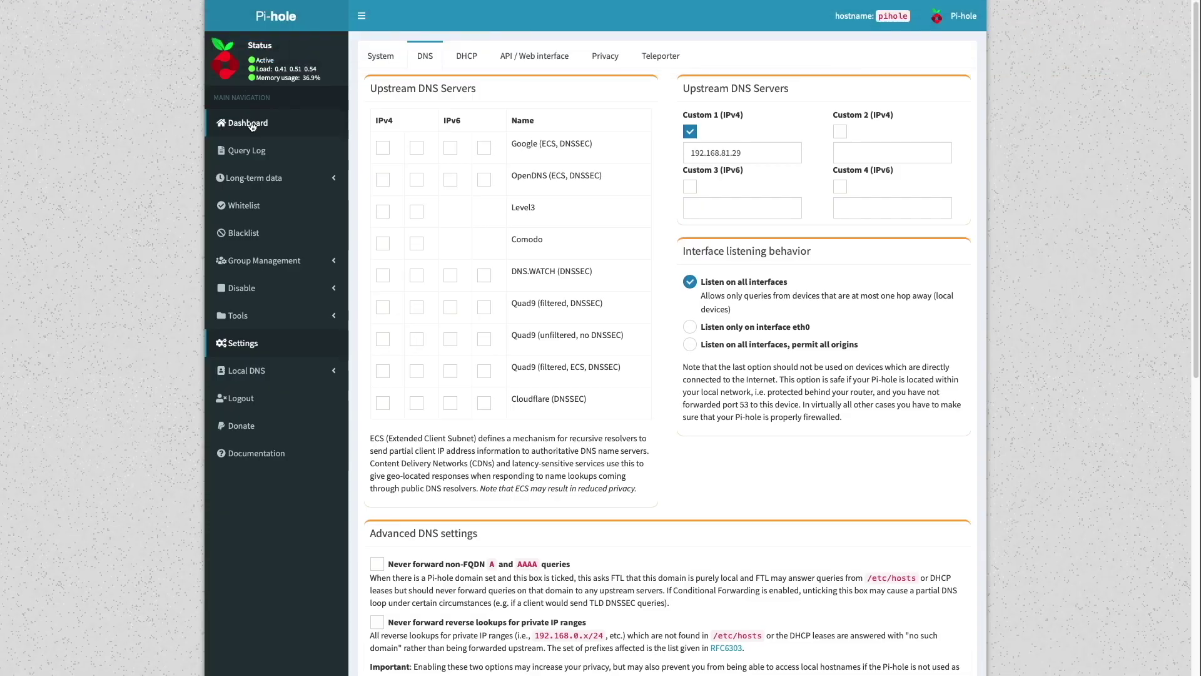
Open the Pi-hole dashboard to check the 271 queries and the unbound upstream server.
left_click(251, 123)
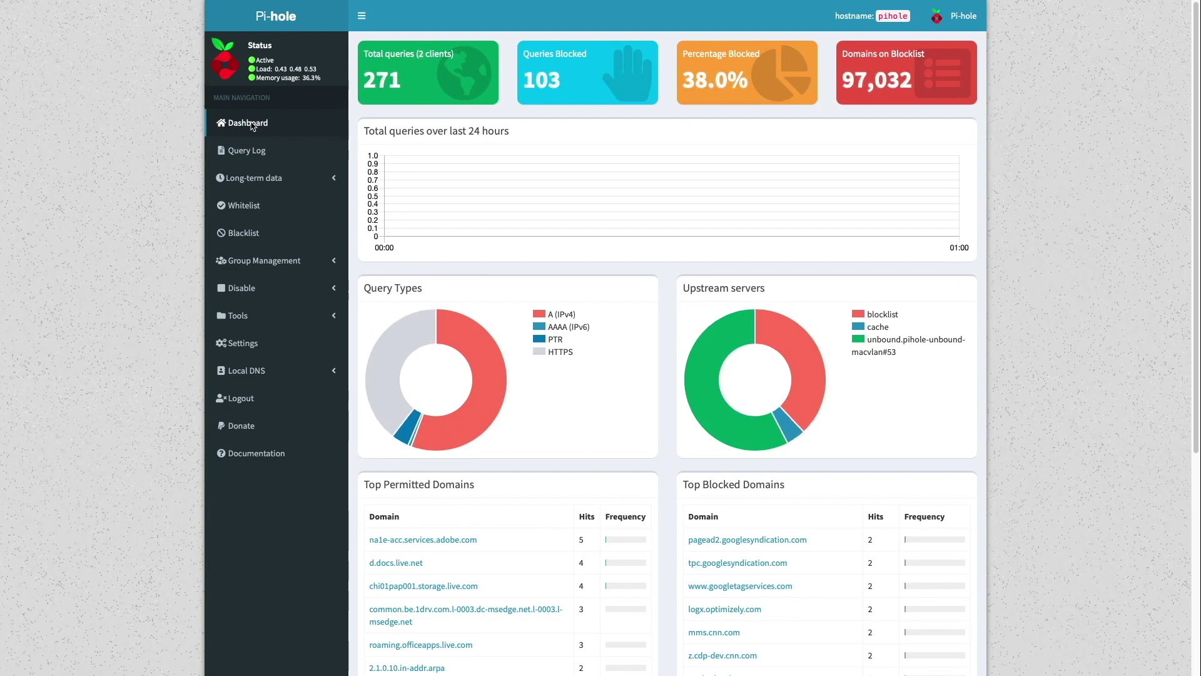